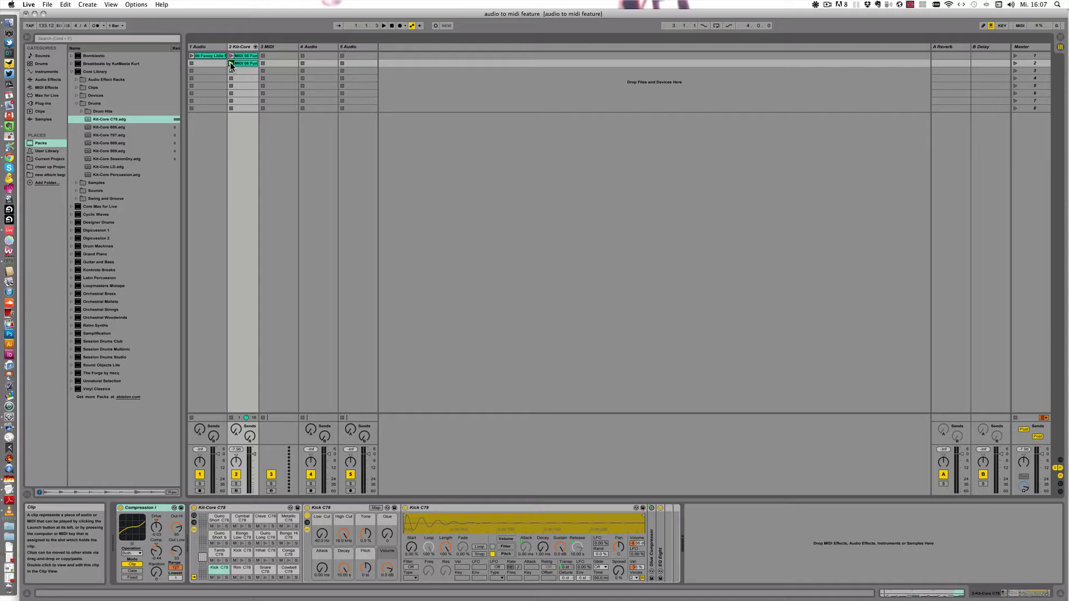
Step: Audition and stop the Kit-Core drum clip and track 1's audio clip
left_click(231, 64)
left_click(231, 71)
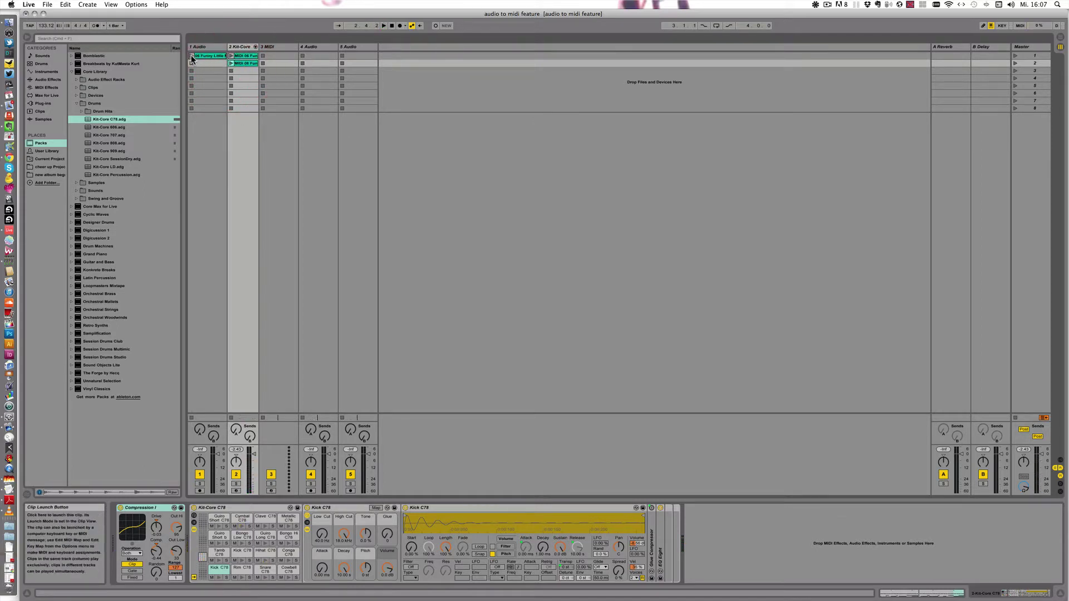
left_click(192, 56)
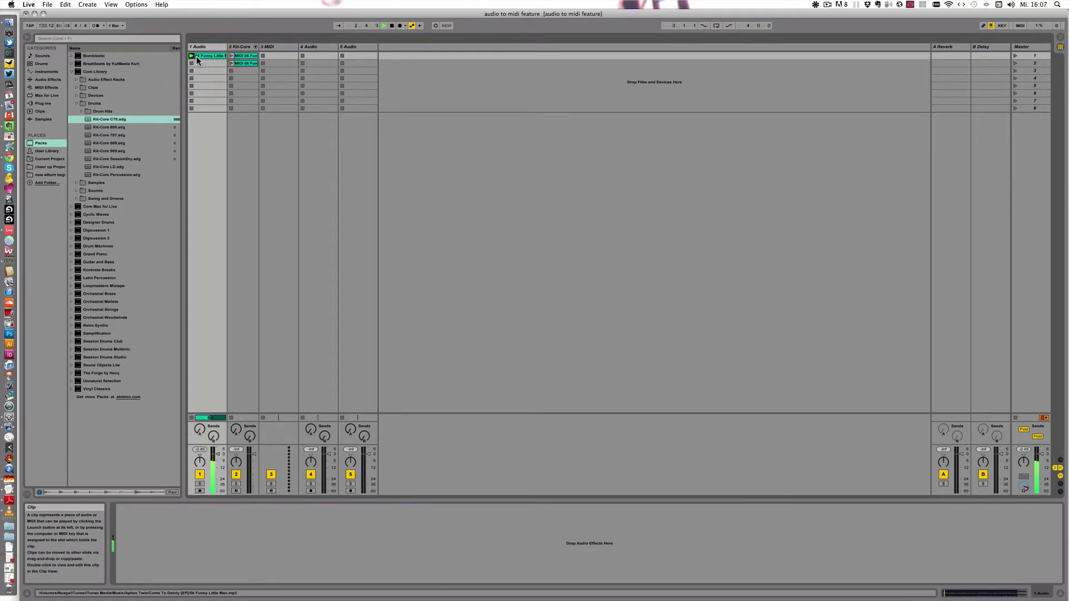
left_click(191, 63)
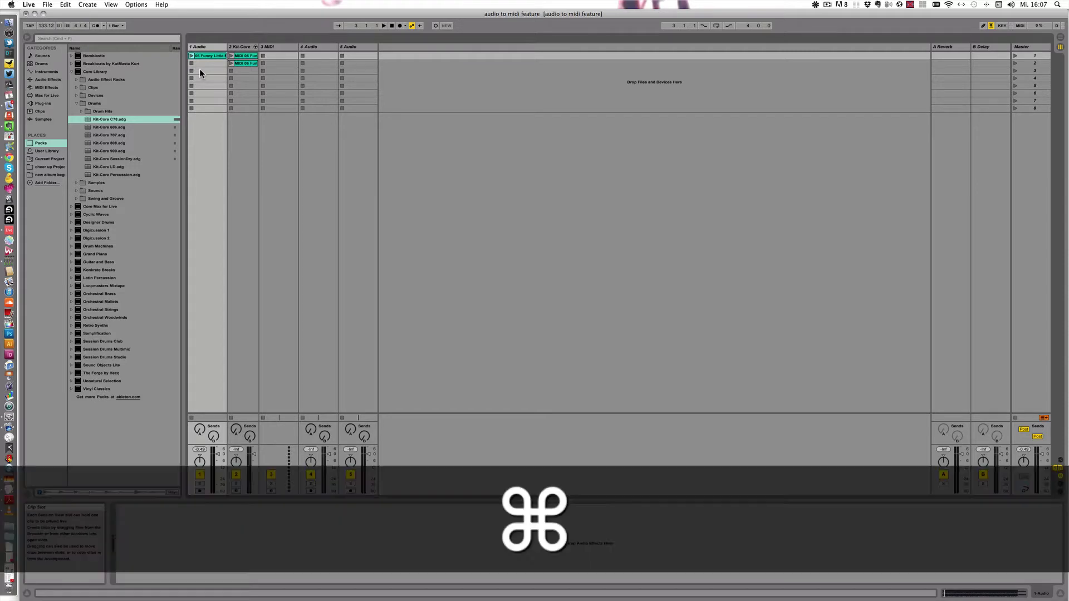
Step: Drag 0017 Ukulele_condenser mic.wav from Finder into track 1's third clip slot
key("super+Tab")
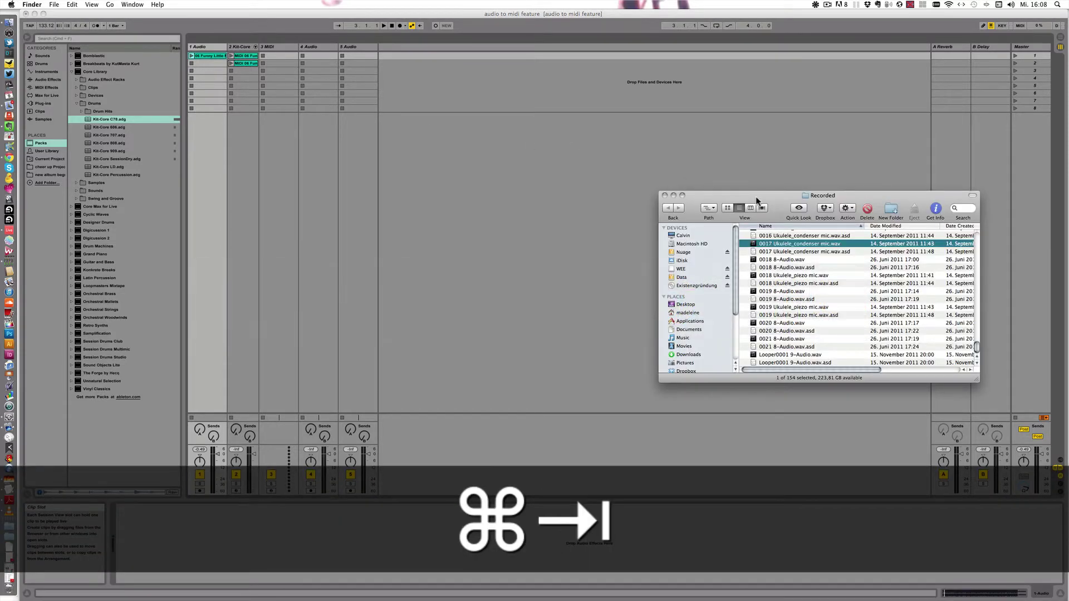
left_click(795, 244)
left_click_drag(793, 244, 209, 74)
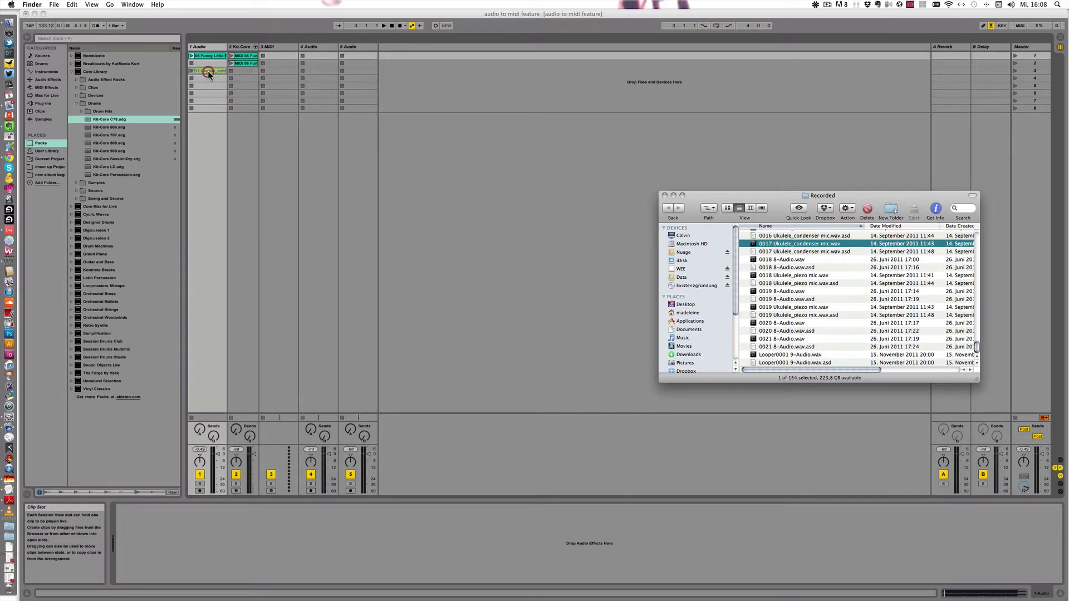
left_click(202, 12)
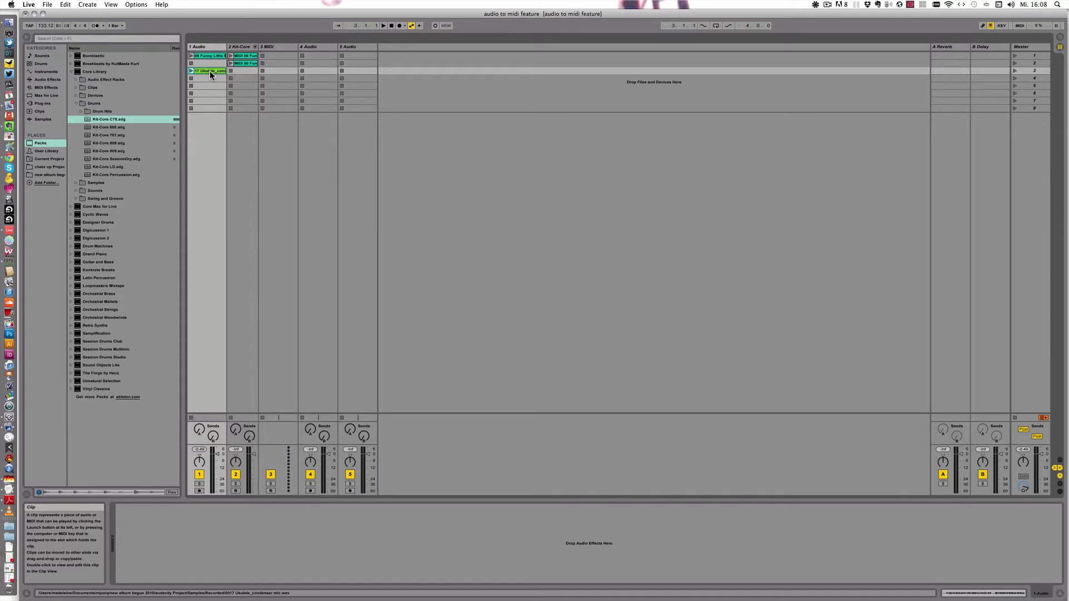
Step: Loop the ukulele clip over 4 bars, from bar 5 to bar 9
double_click(210, 71)
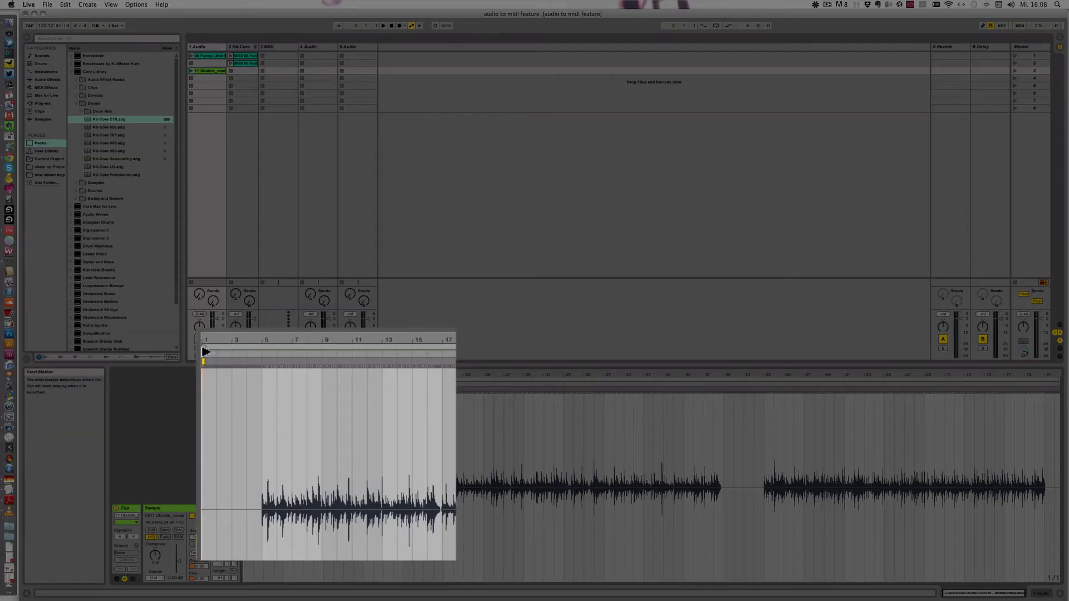
left_click(206, 349)
left_click_drag(206, 350, 258, 349)
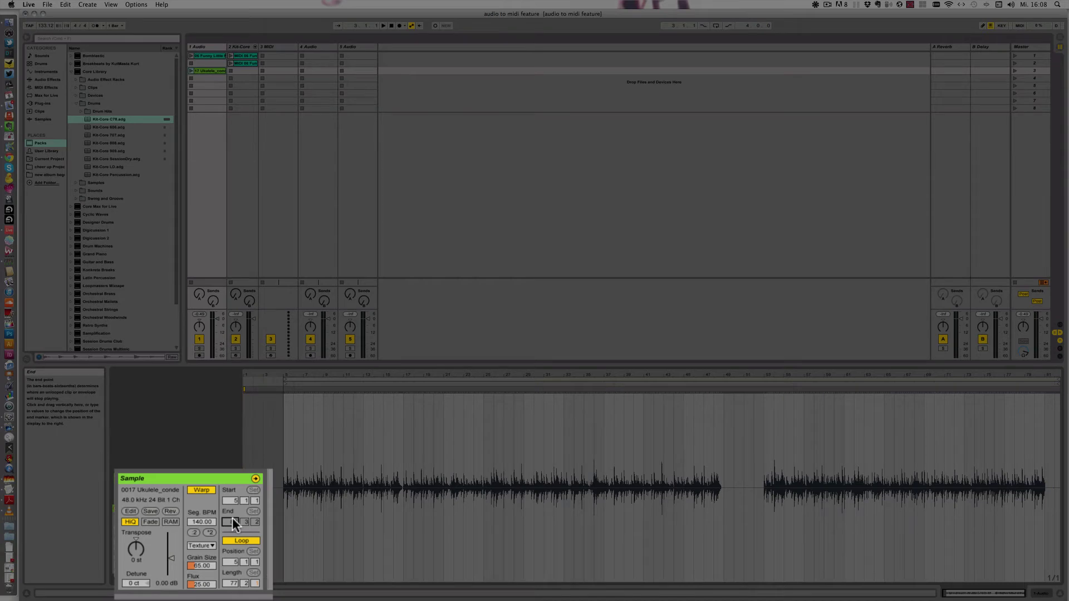
type("9")
key("Return")
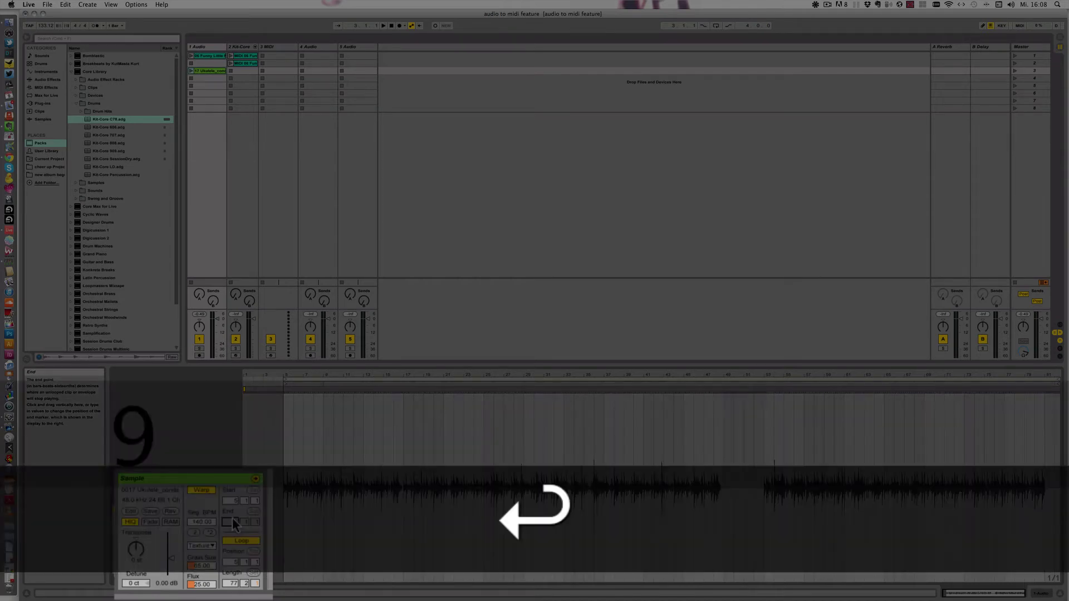
type("4")
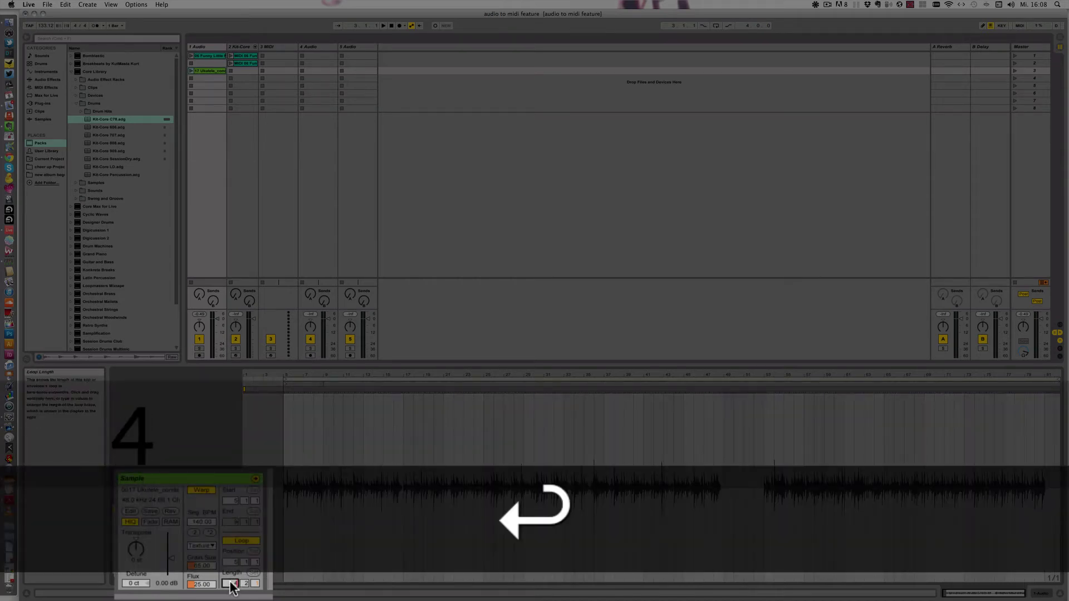
key("Return")
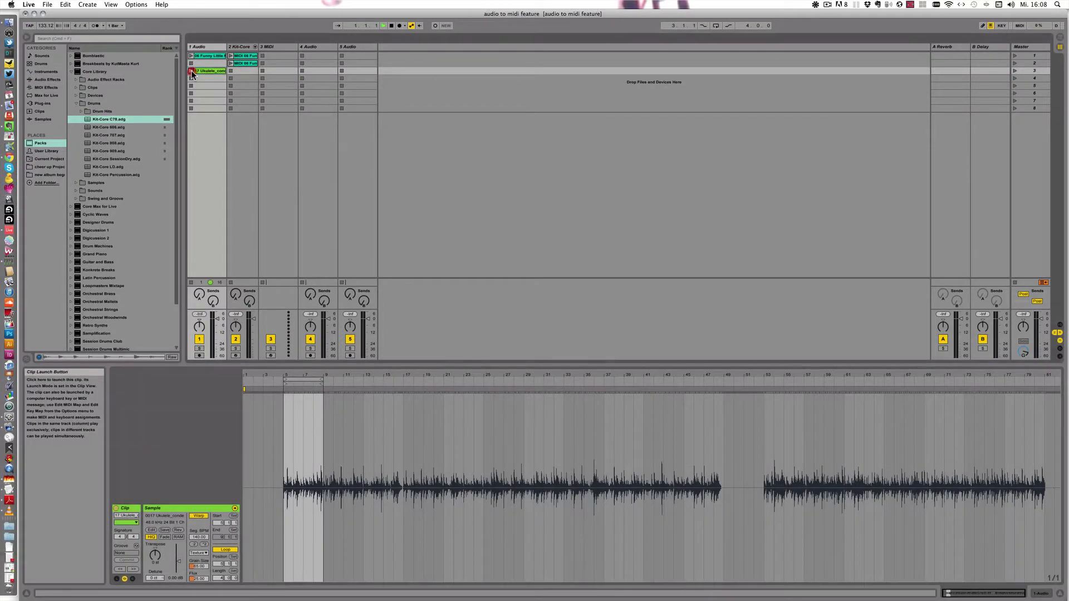
Step: Play the ukulele clip with its warp mode set to Complex
left_click(191, 71)
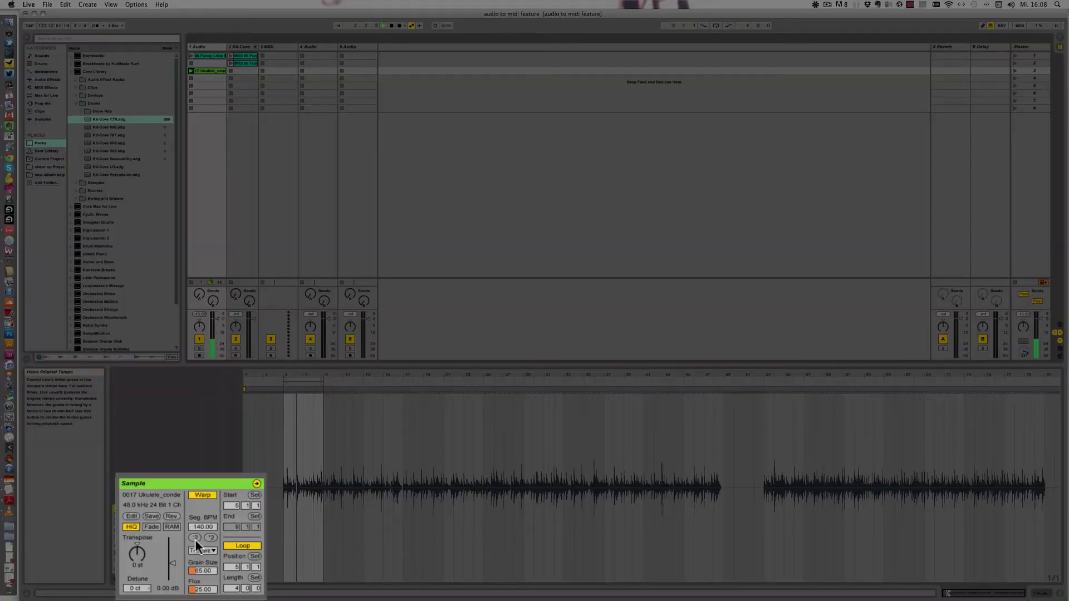
left_click(198, 553)
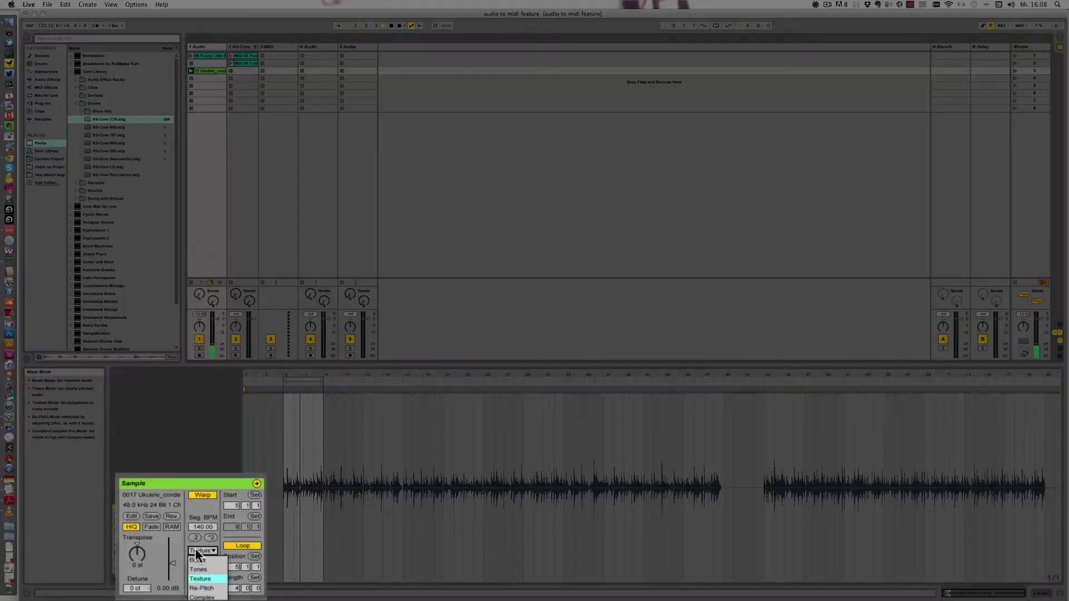
left_click(201, 597)
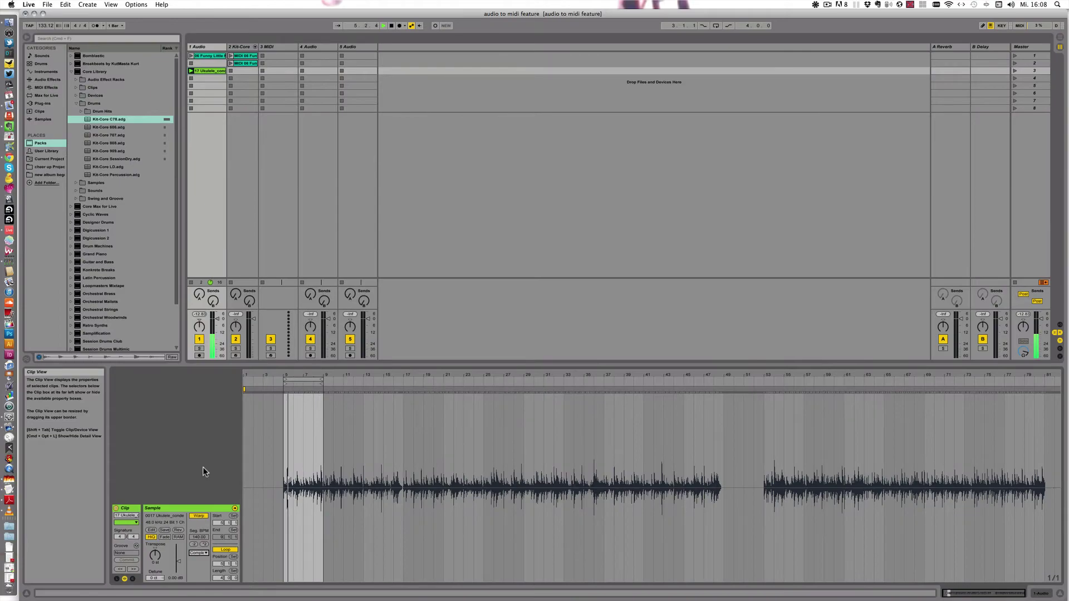
Step: Convert the ukulele clip's harmony into a new MIDI track with Grand Piano
right_click(202, 71)
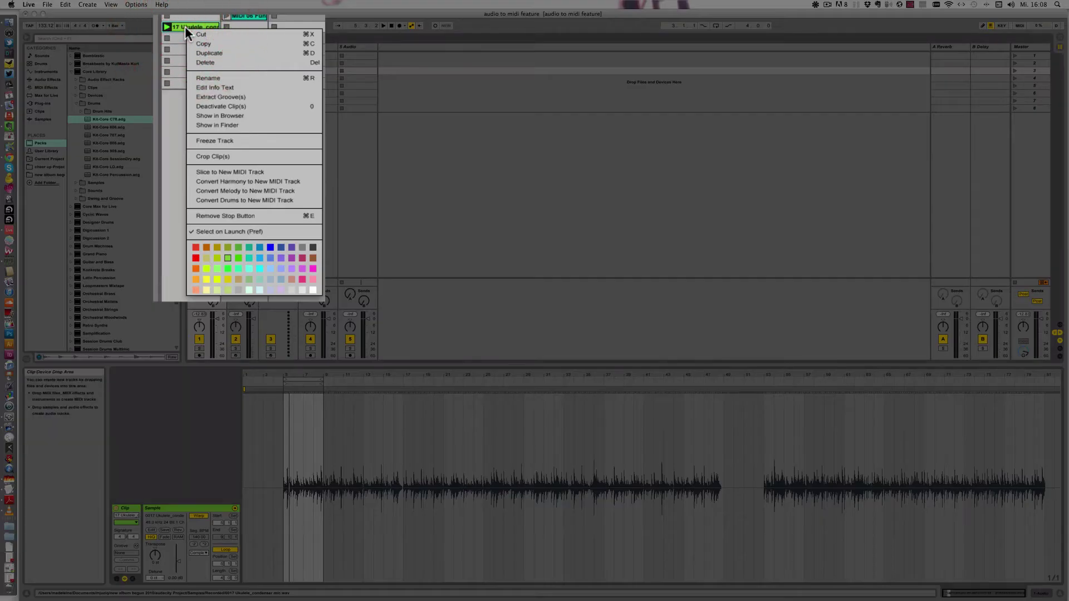
left_click(216, 181)
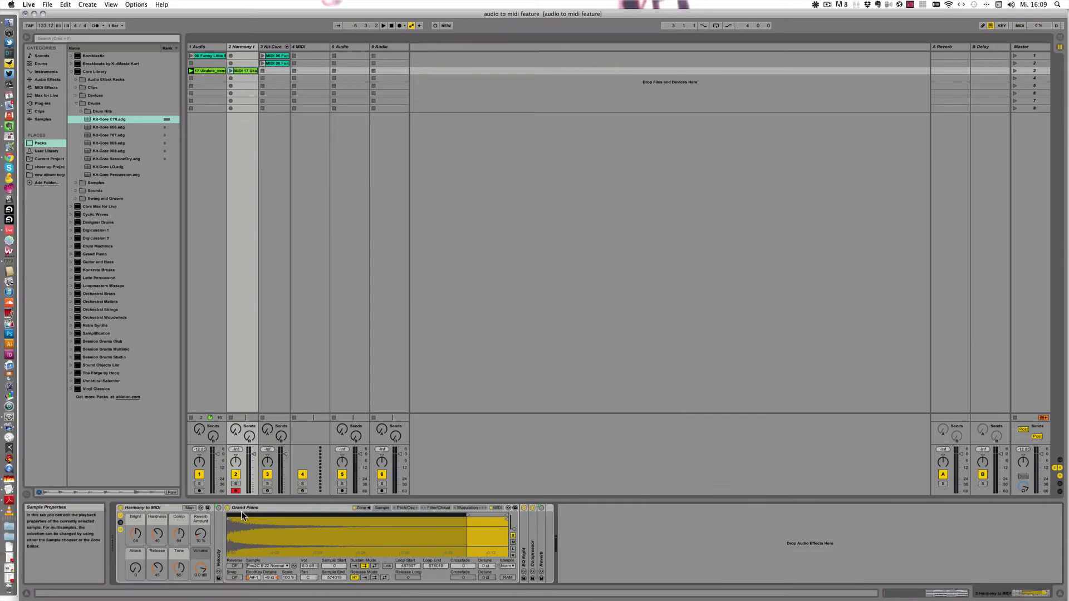
Step: Stop the ukulele audio, disarm the Harmony track, and play its MIDI Ukulele clip
left_click(237, 46)
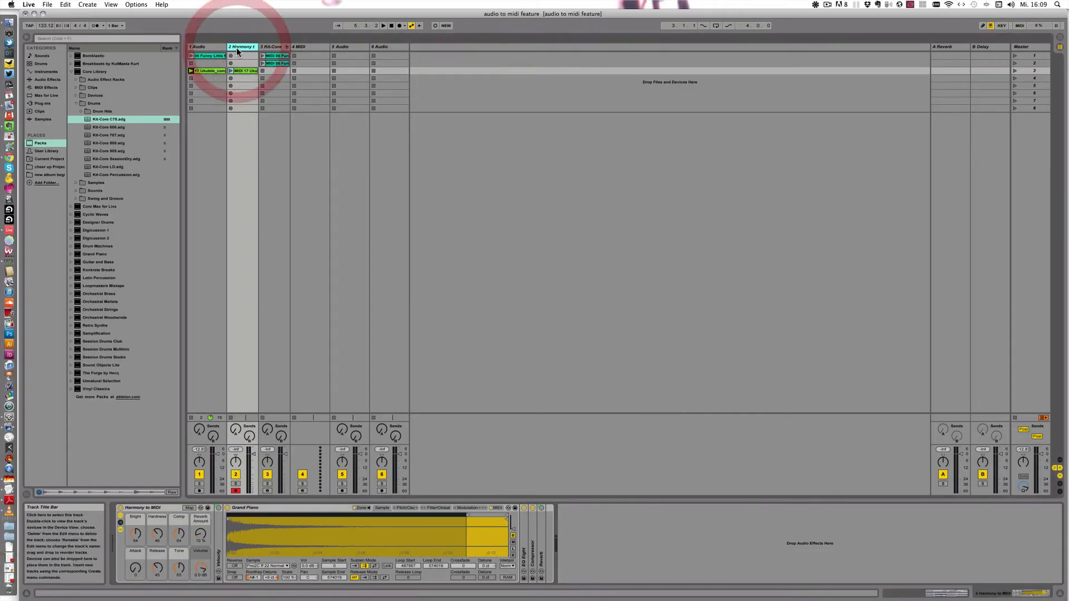
left_click(191, 78)
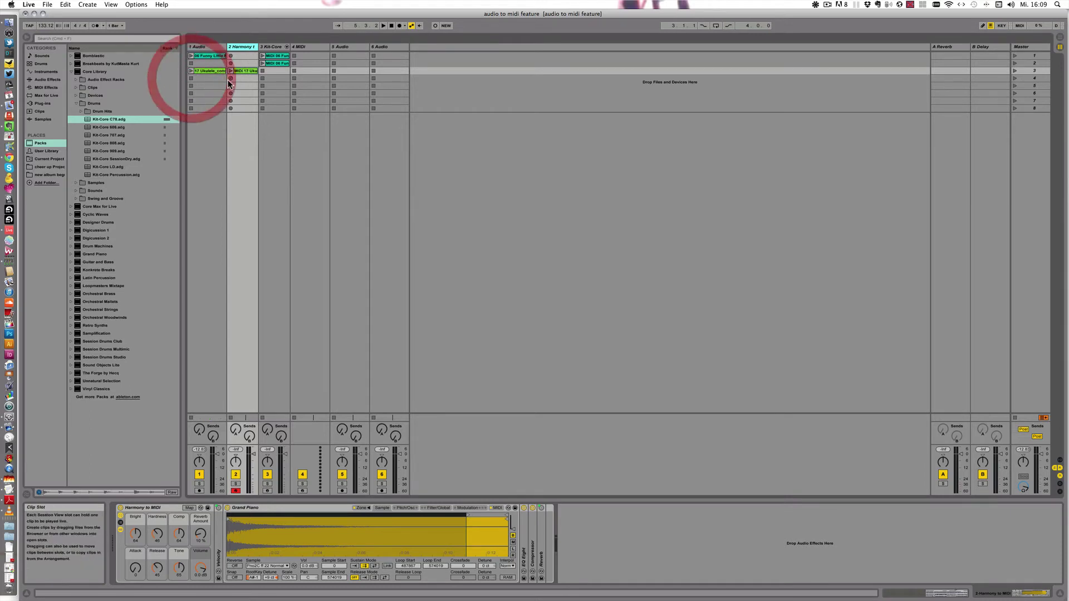
left_click(235, 490)
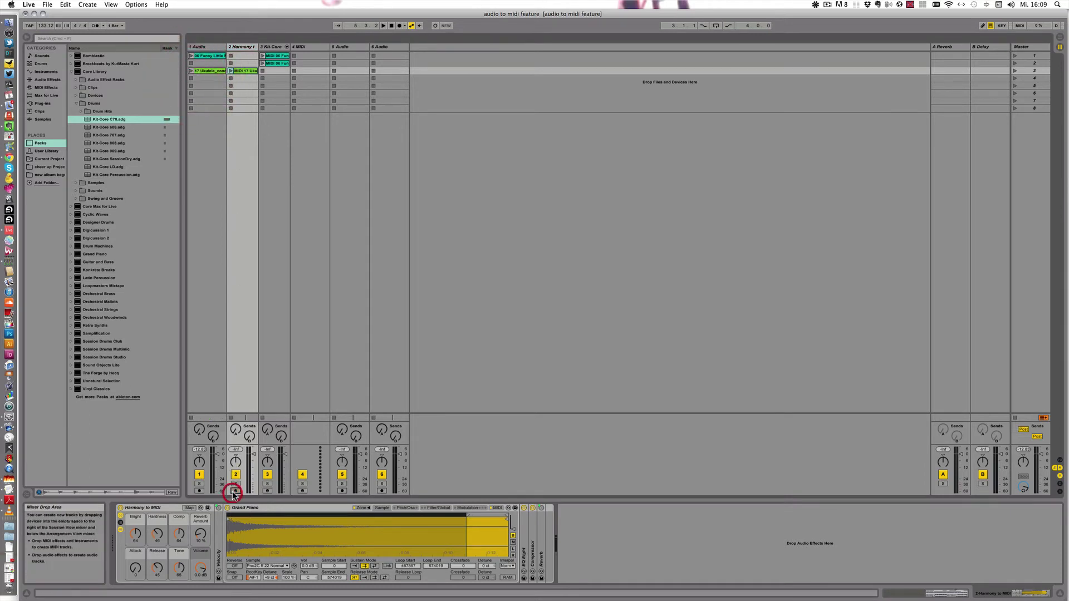
left_click(231, 72)
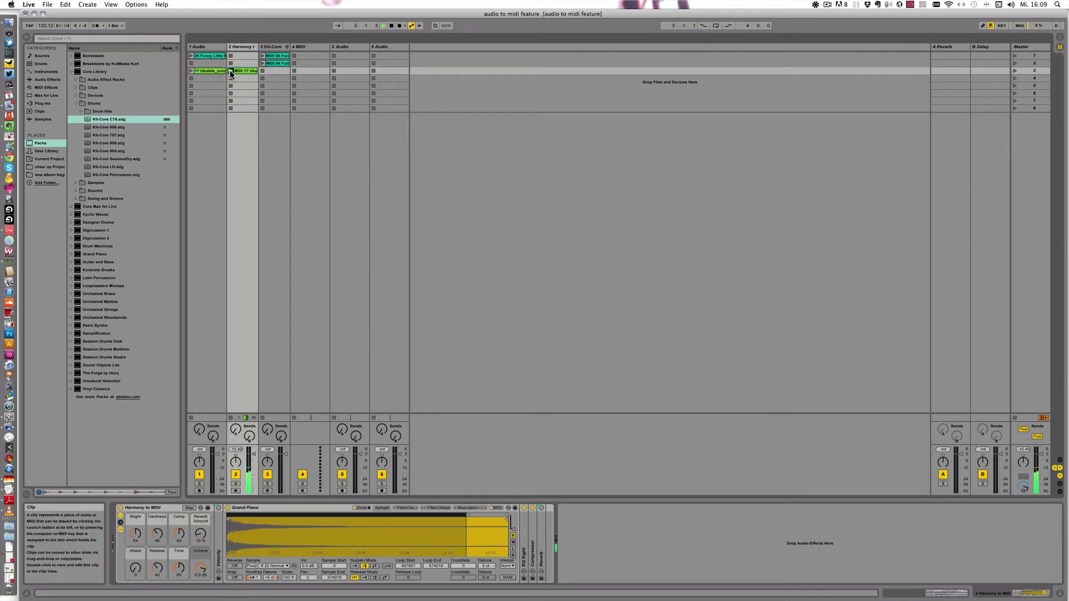
double_click(239, 71)
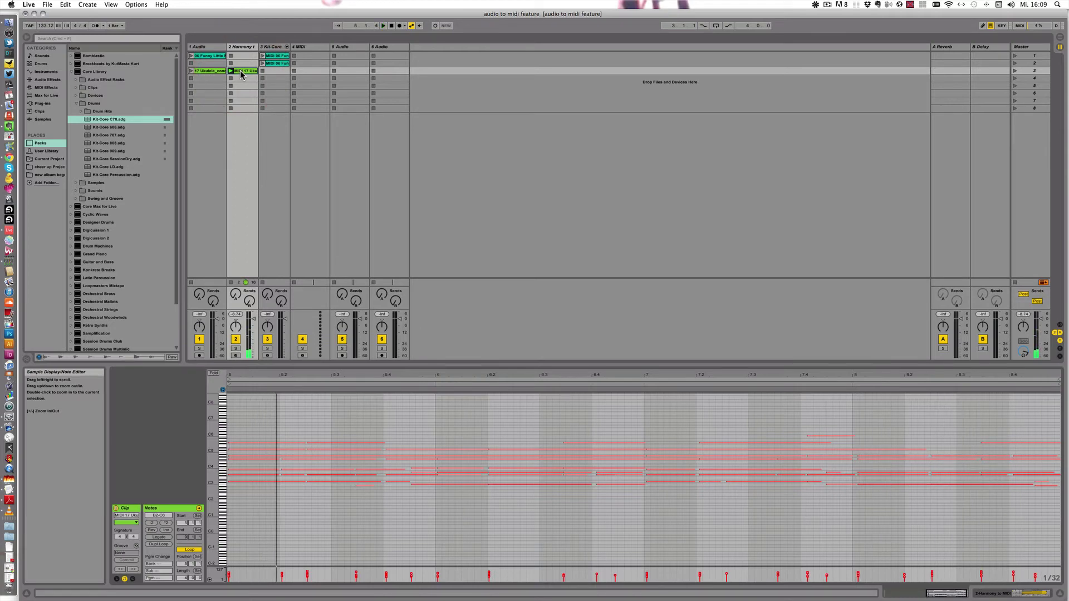
Step: Select all the MIDI Ukulele notes, quantise them to the grid, and play back
left_click(232, 430)
key("super+a")
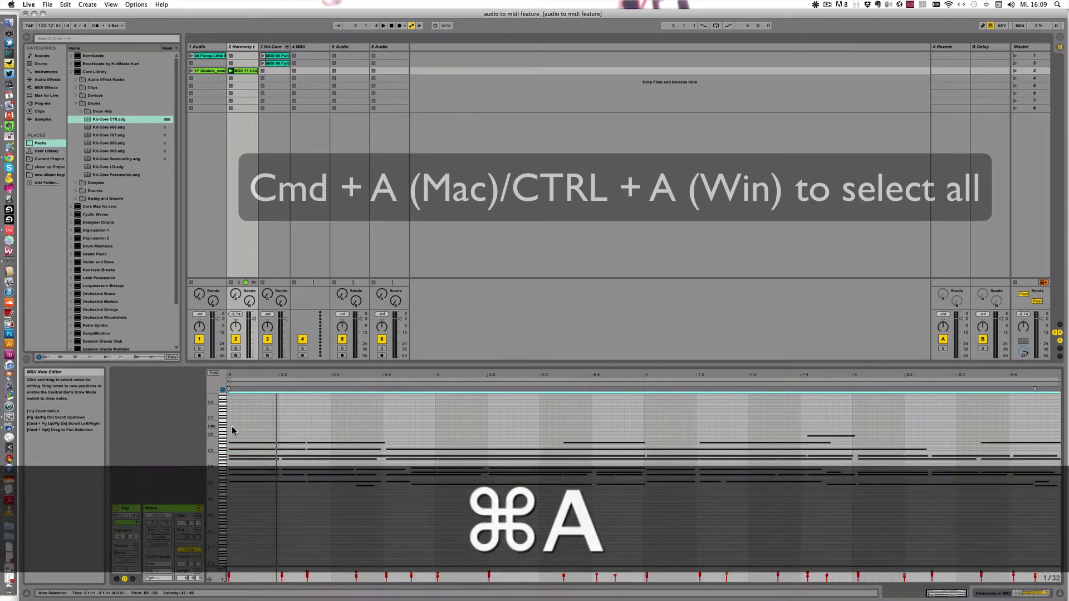
key("super+u")
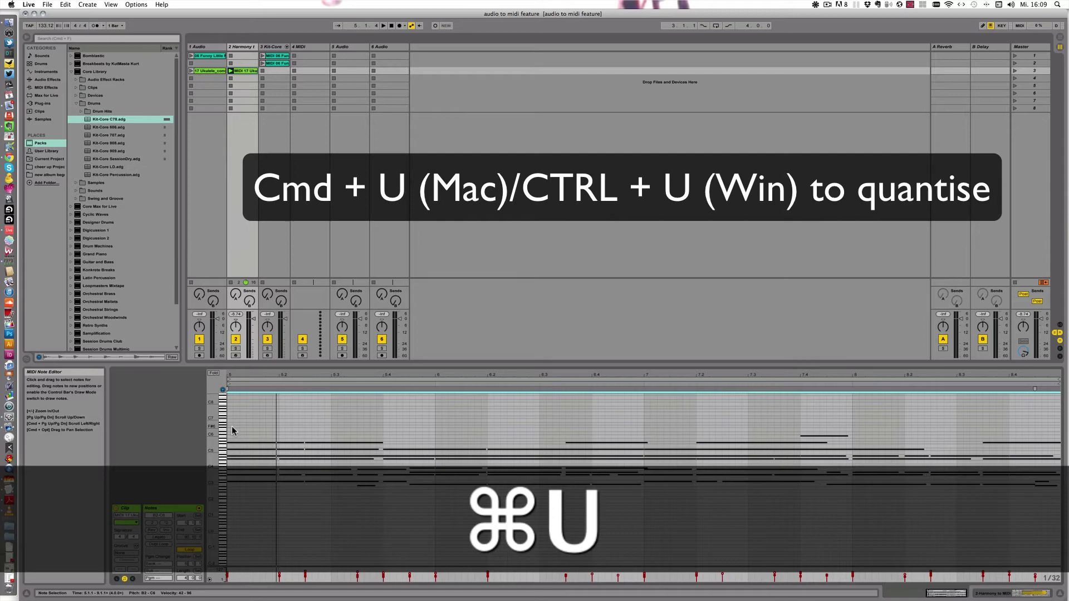
key("space")
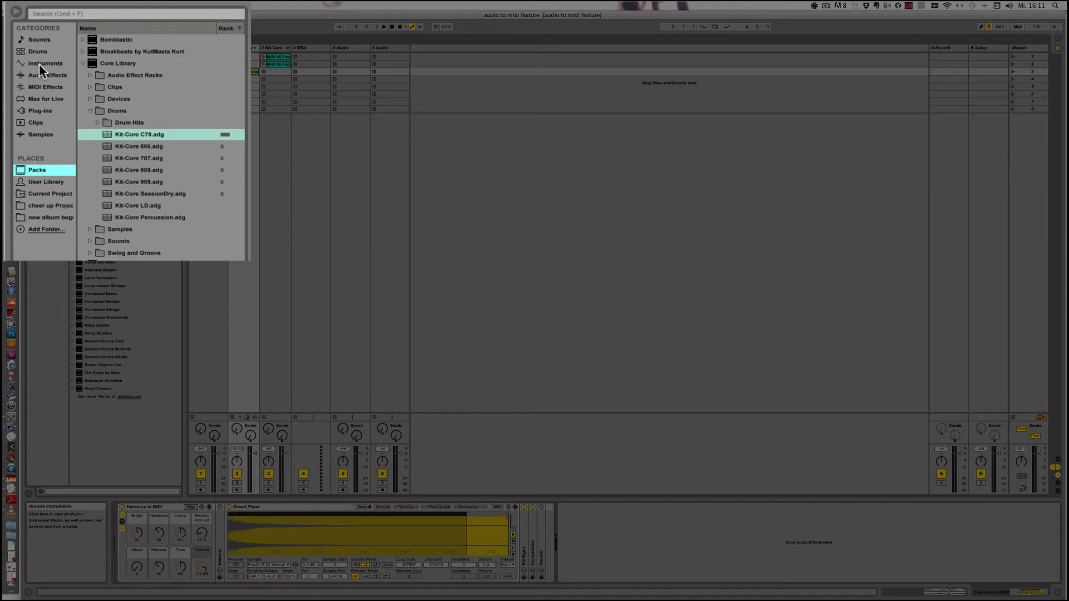
Step: Load the Seashore Pad preset from Instruments > Simpler > Pad onto track 2
left_click(39, 63)
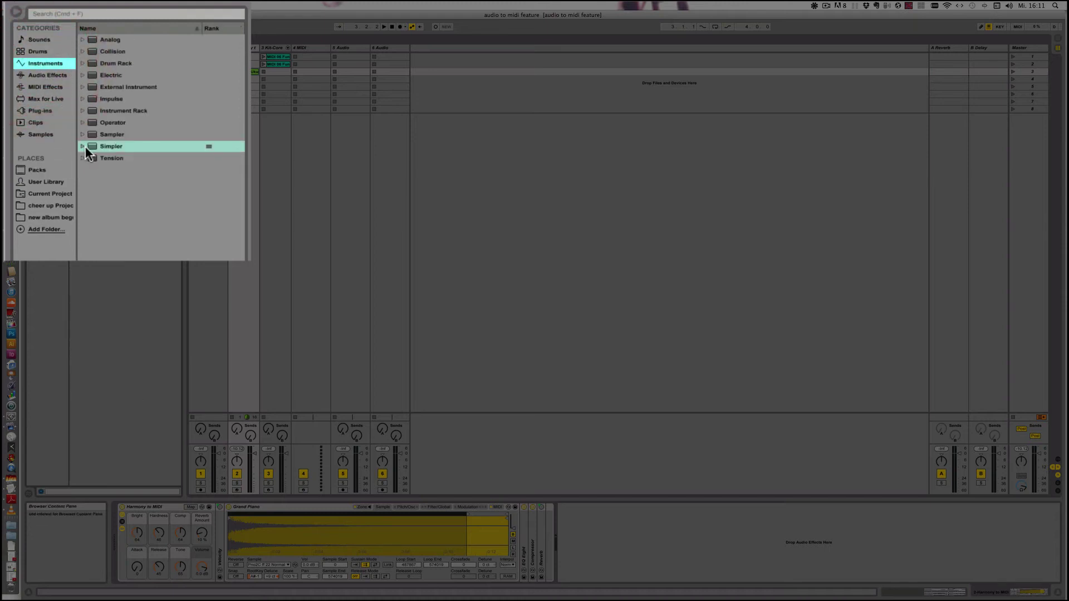
left_click(83, 145)
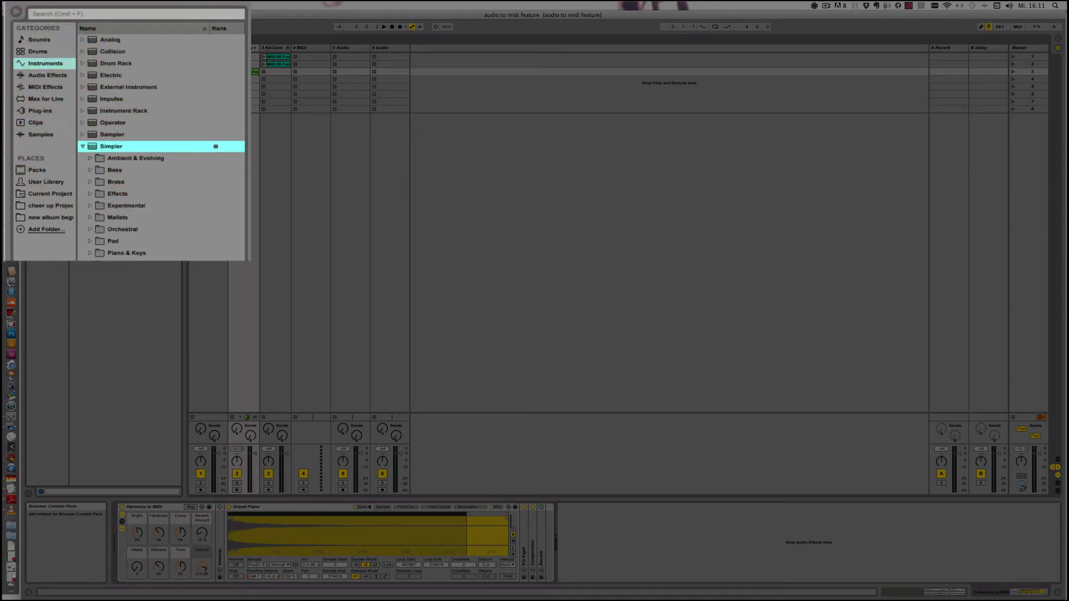
left_click(90, 241)
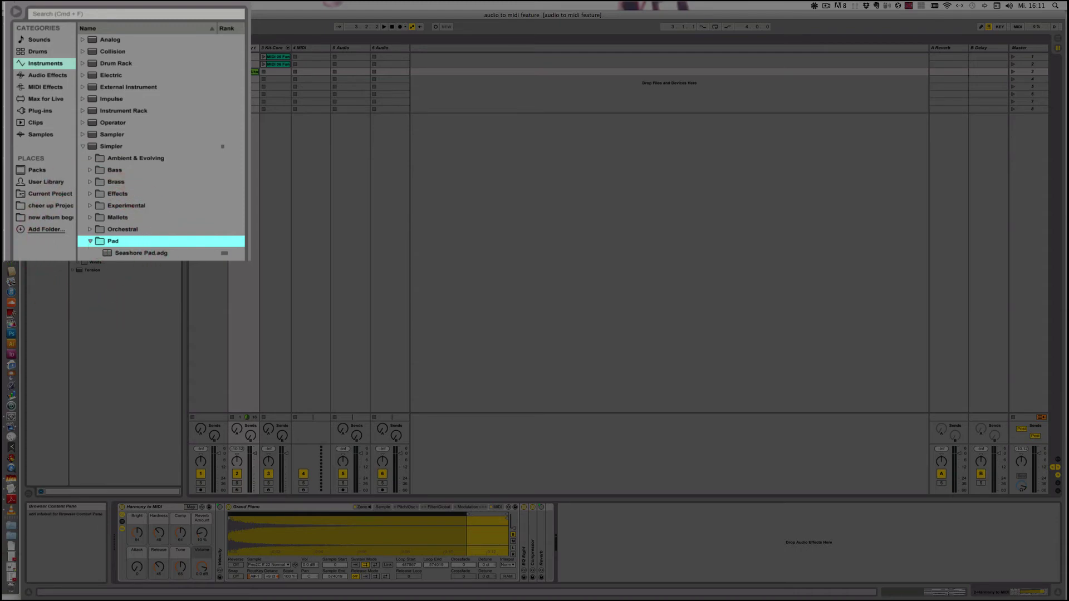
left_click(139, 253)
left_click_drag(139, 254, 246, 45)
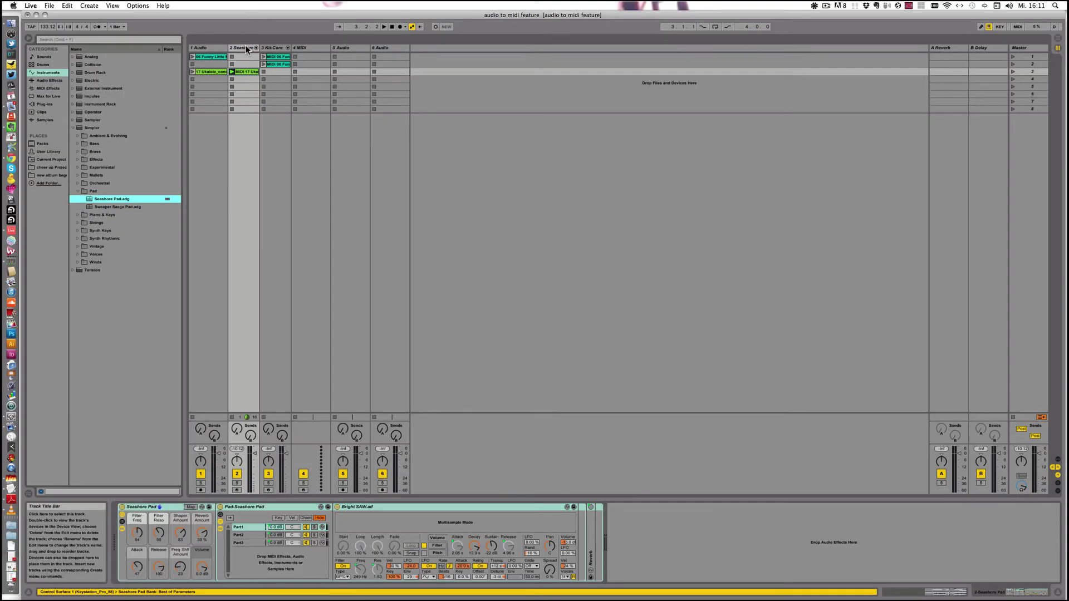
Step: Play the MIDI clip and set track 2's volume to -6 dB with taller mixer faders
left_click(234, 72)
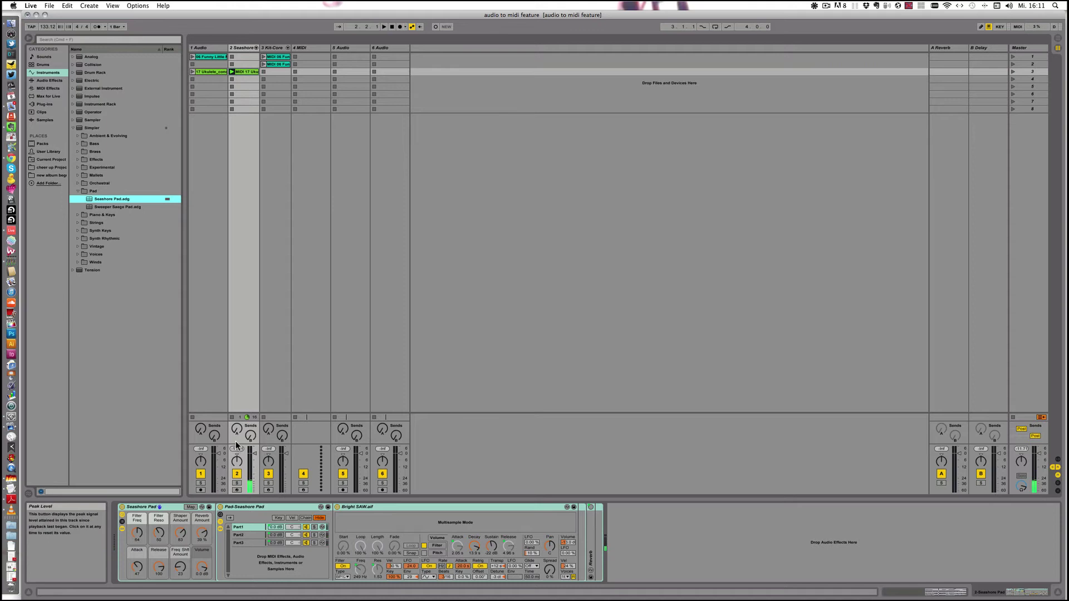
left_click_drag(235, 445, 231, 306)
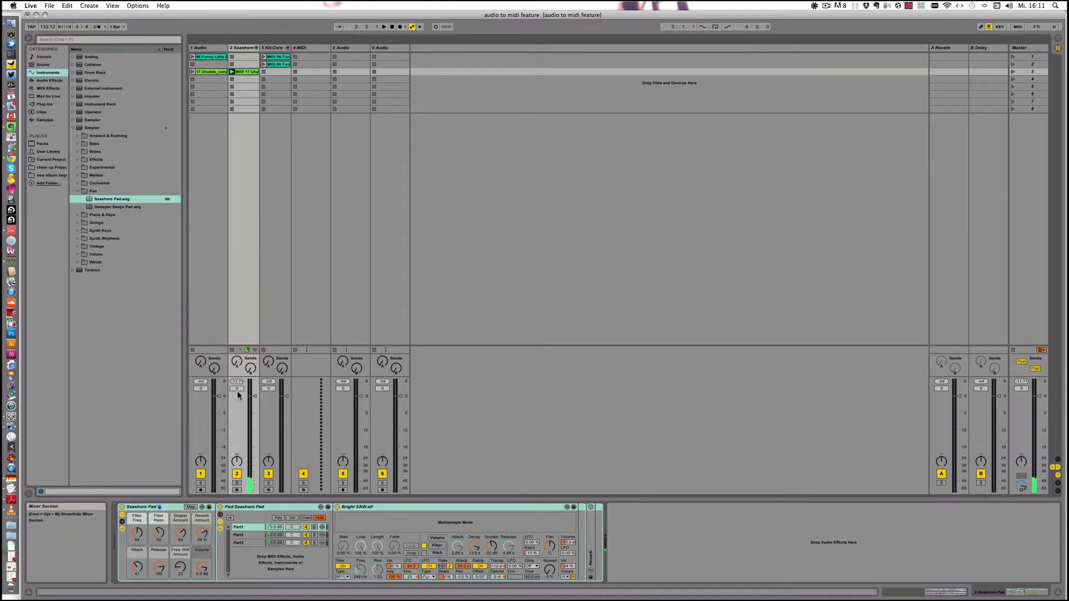
left_click(237, 392)
type("-6")
key("Return")
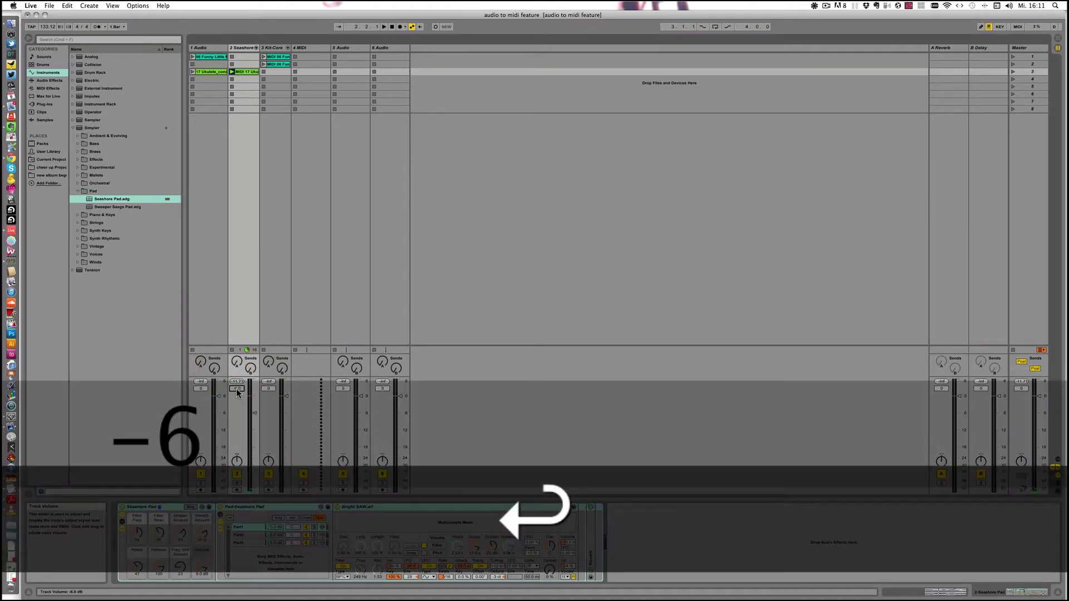
key("space")
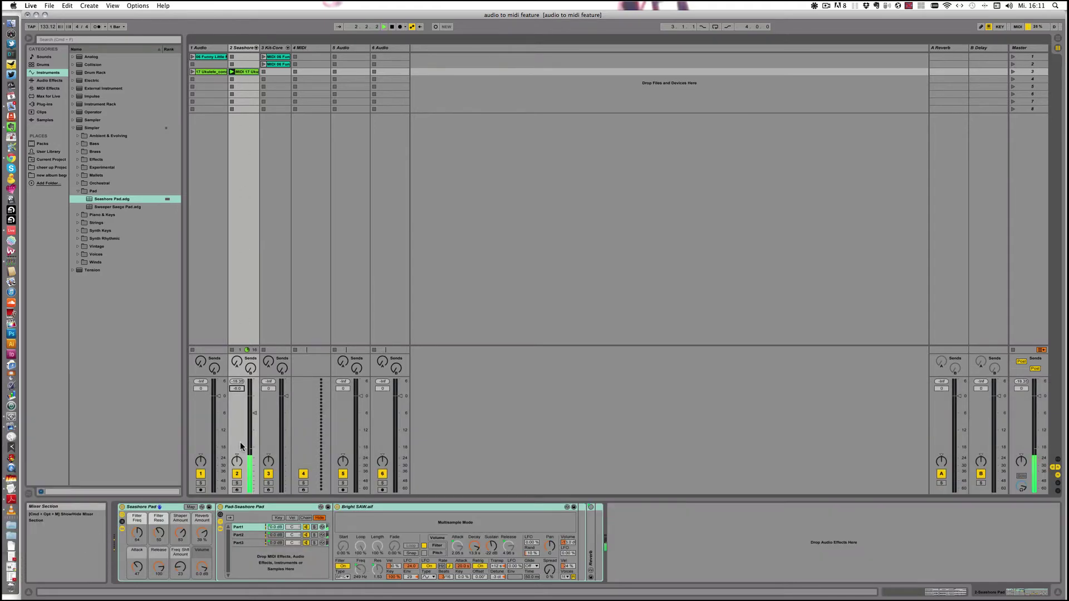
Step: Duplicate the ukulele chord clip, raise the copy's notes one octave, and play it
left_click(249, 72)
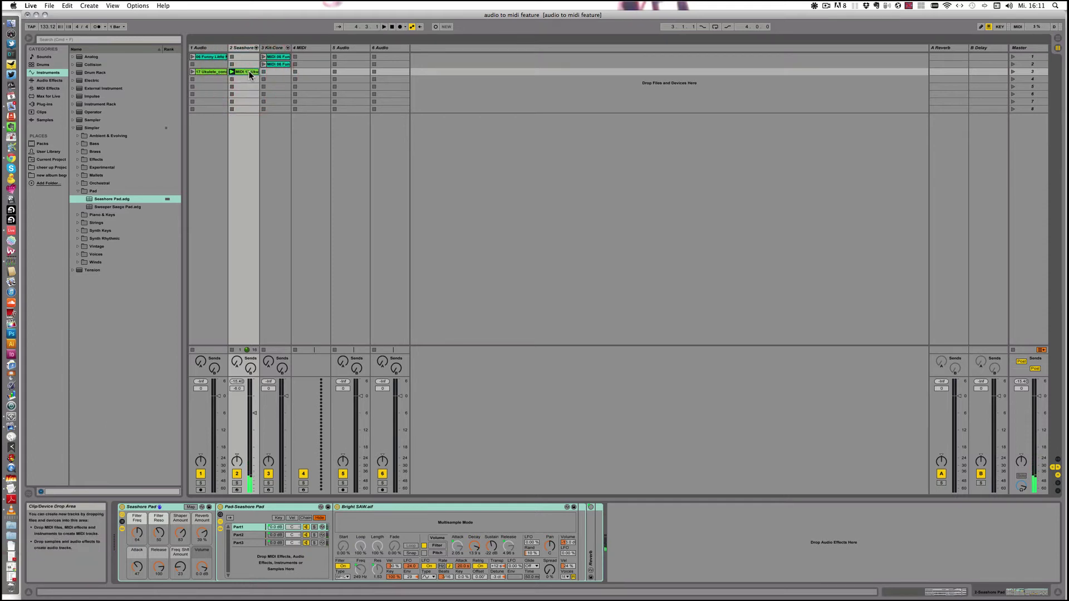
key("super+d")
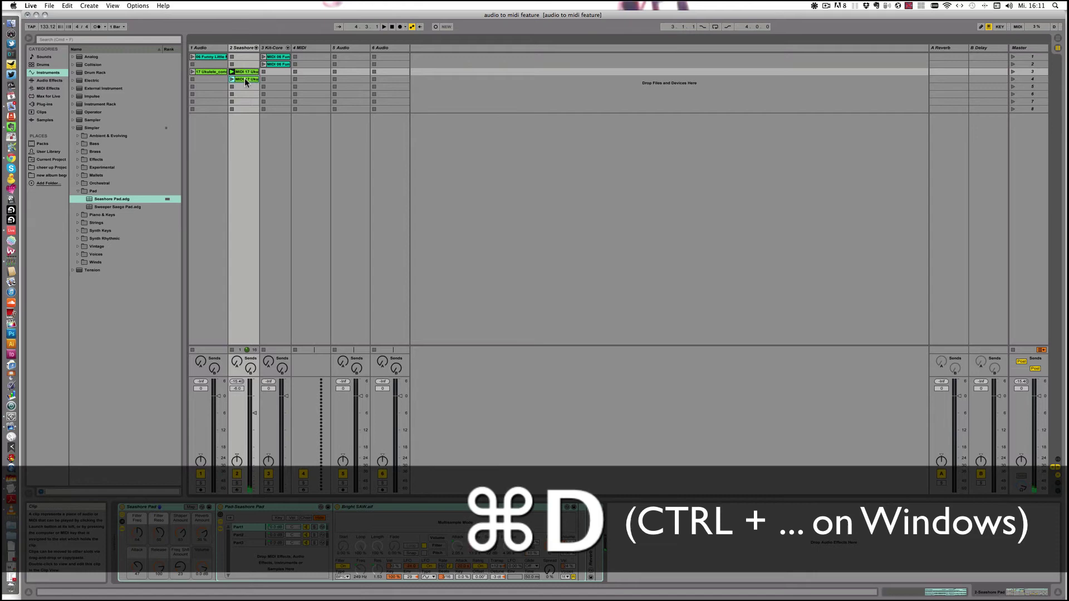
double_click(245, 79)
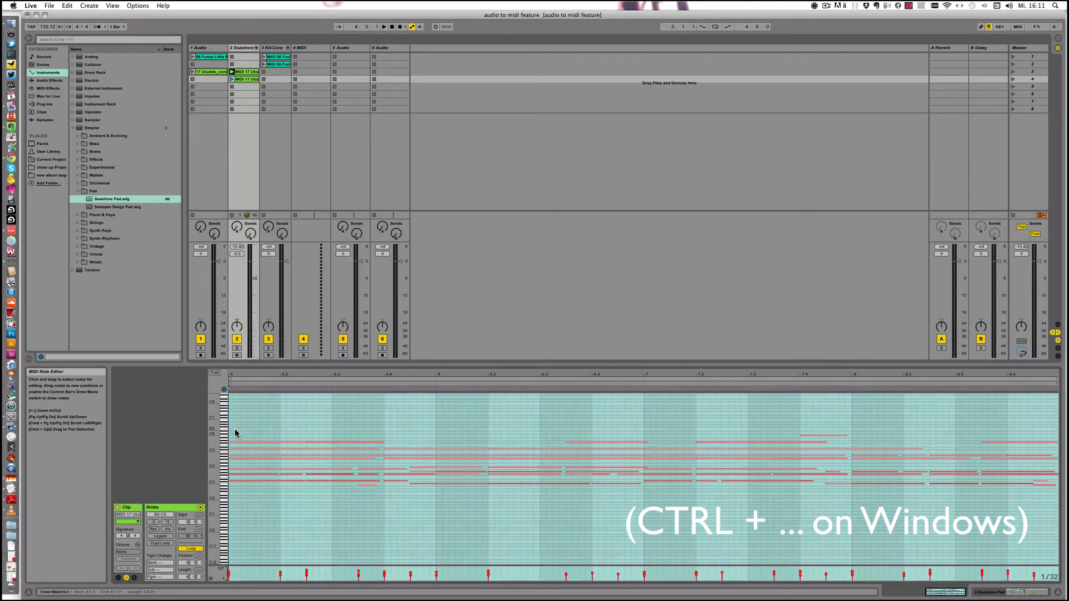
left_click(235, 433)
key("super+a")
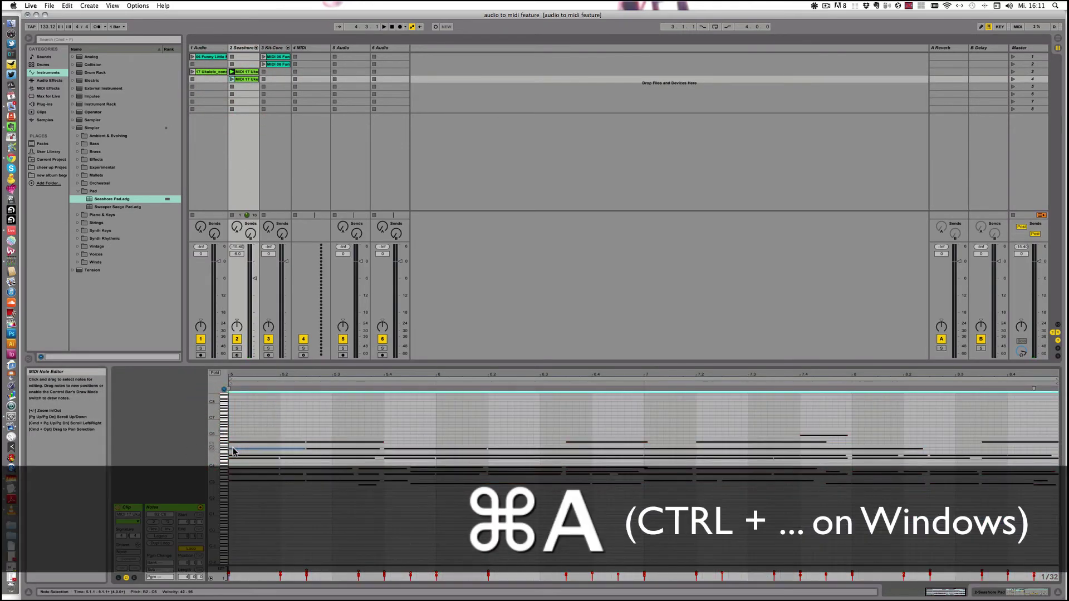
left_click(233, 481)
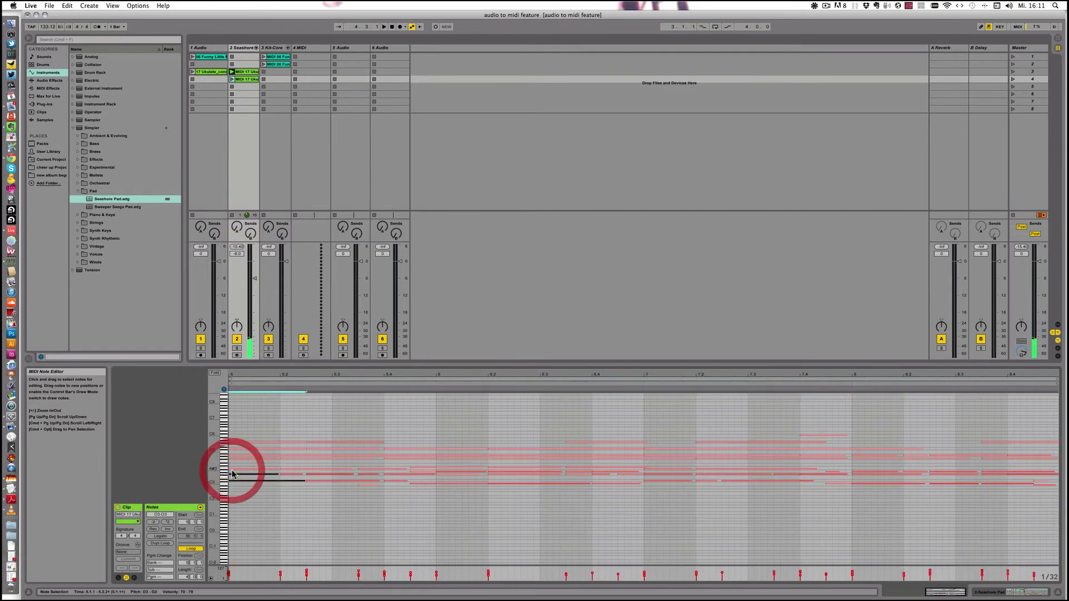
key("super+a")
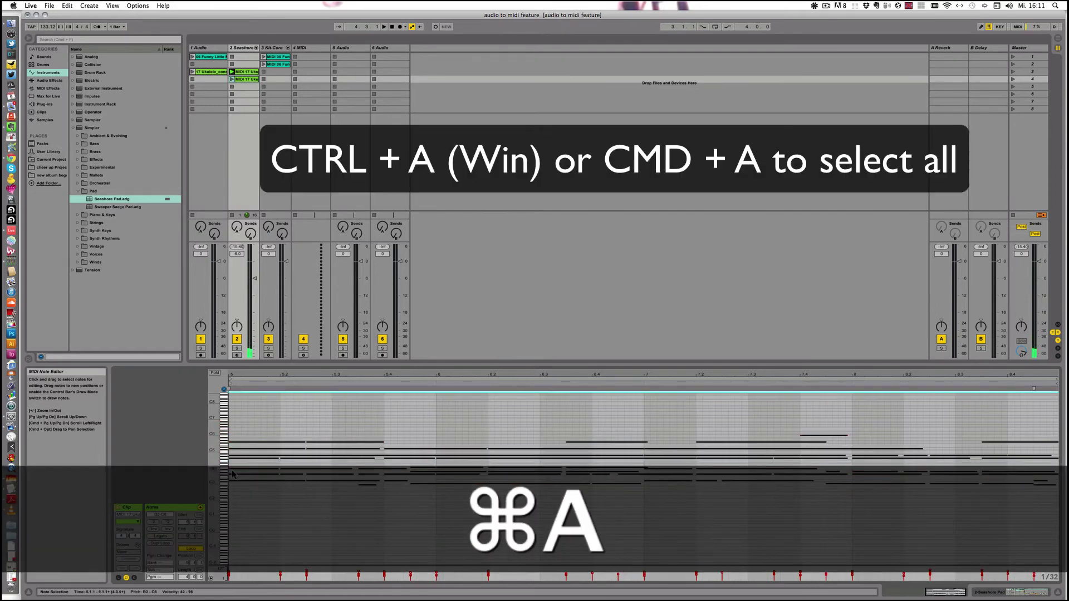
left_click_drag(233, 482, 236, 470)
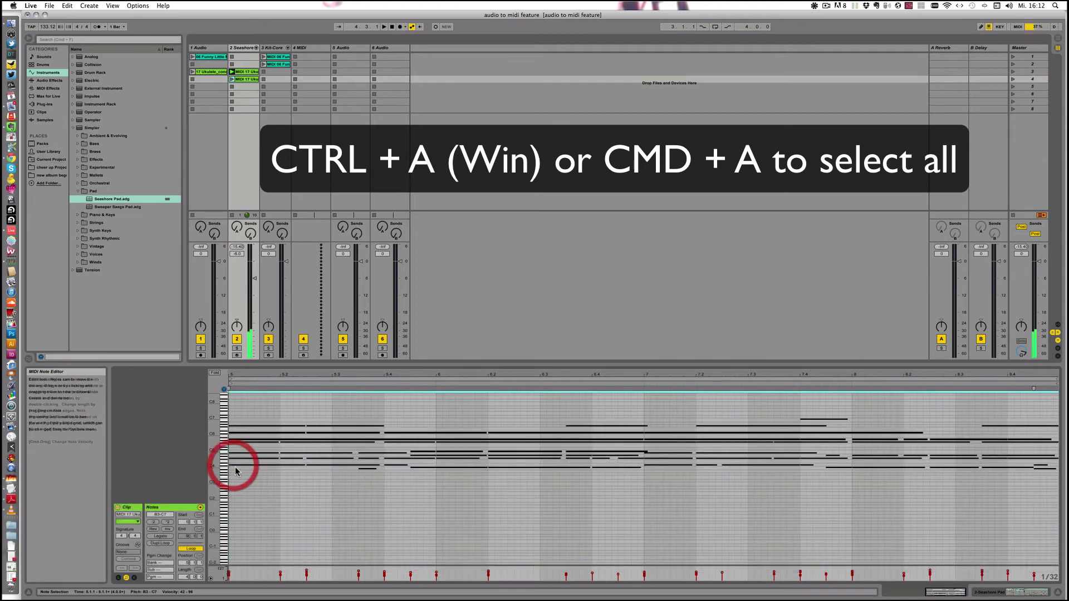
left_click(233, 80)
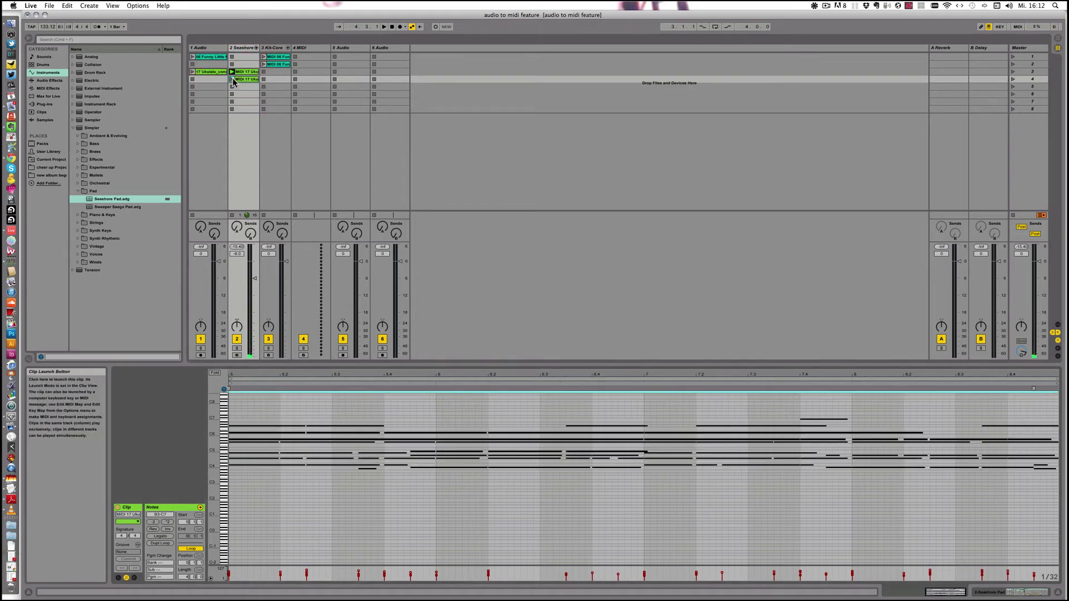
left_click(232, 81)
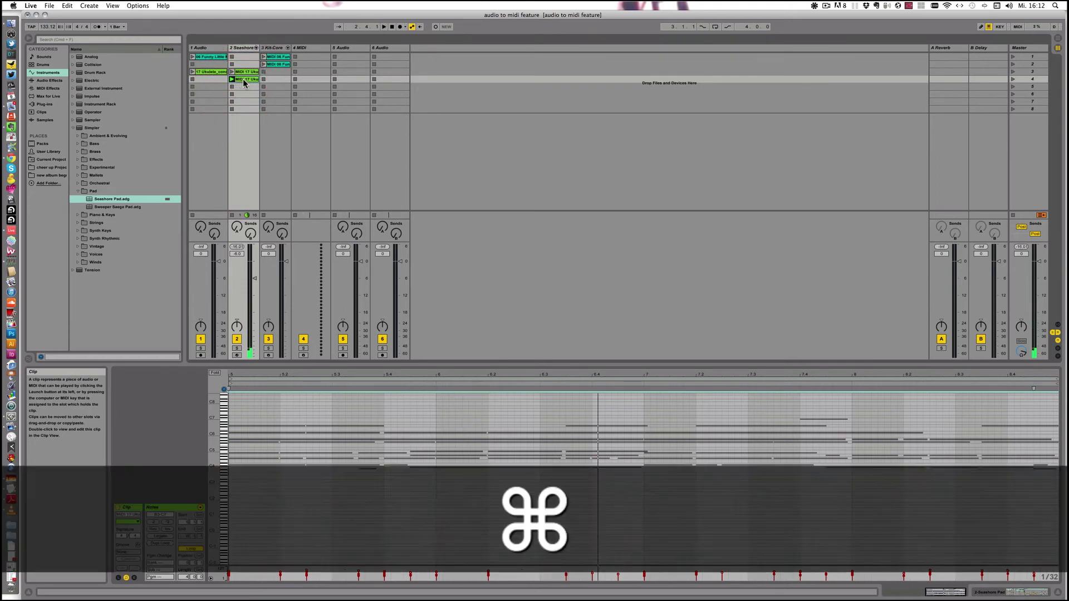
Step: Duplicate the octave-higher clip into row 5, drag its notes lower, and play it
key("super+d")
left_click(240, 87)
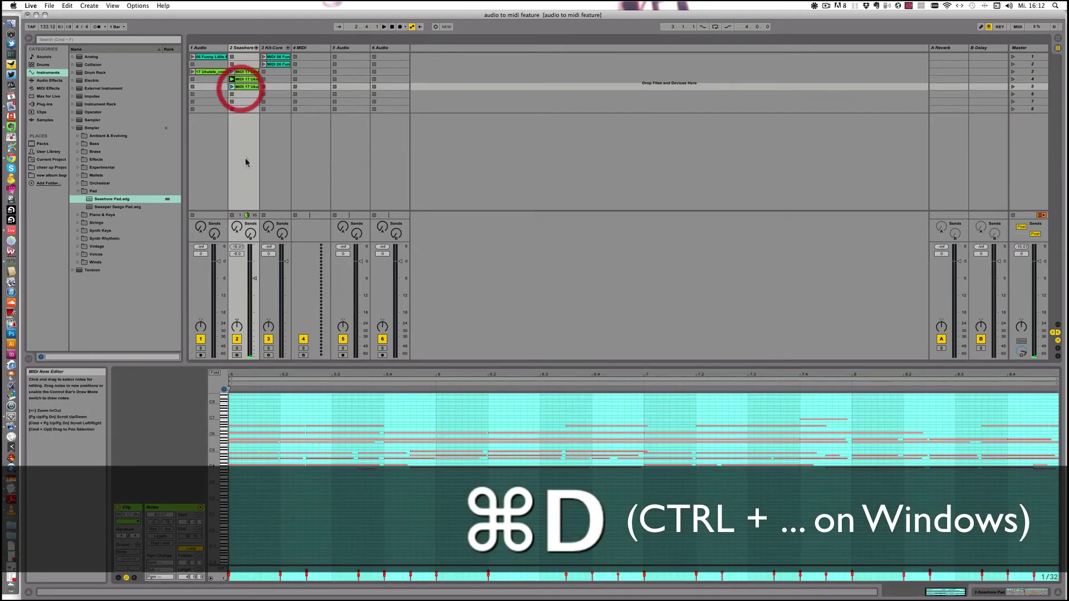
left_click(246, 417)
key("super+a")
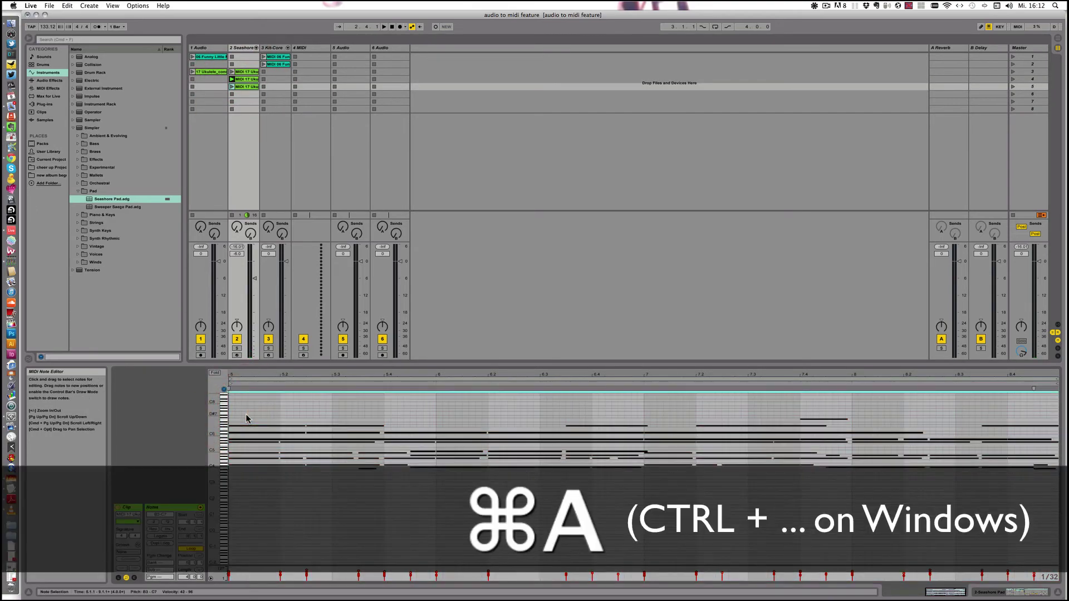
left_click_drag(240, 465, 243, 502)
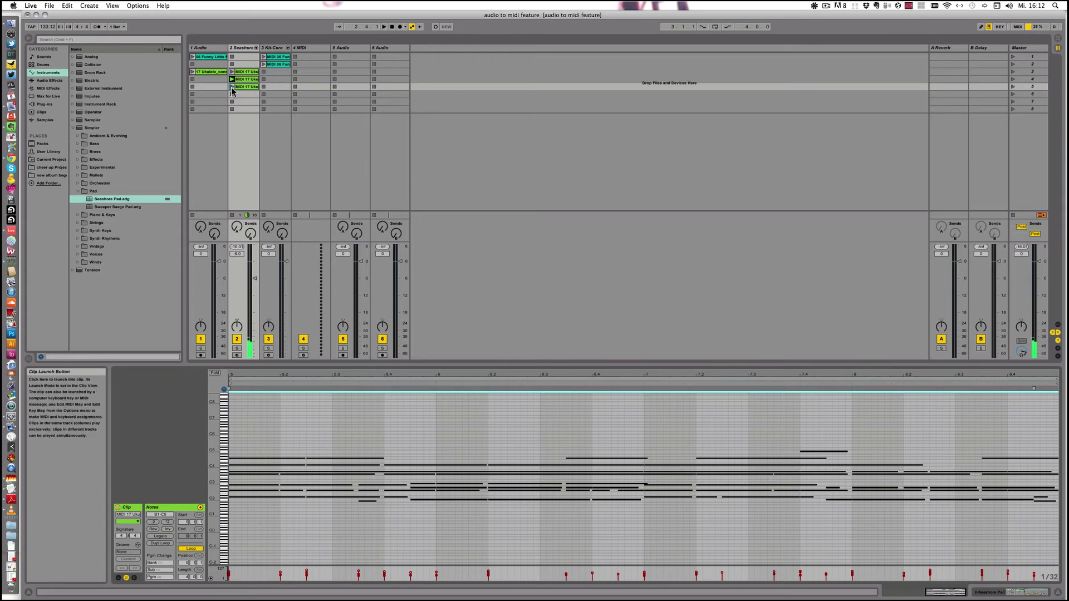
left_click(233, 87)
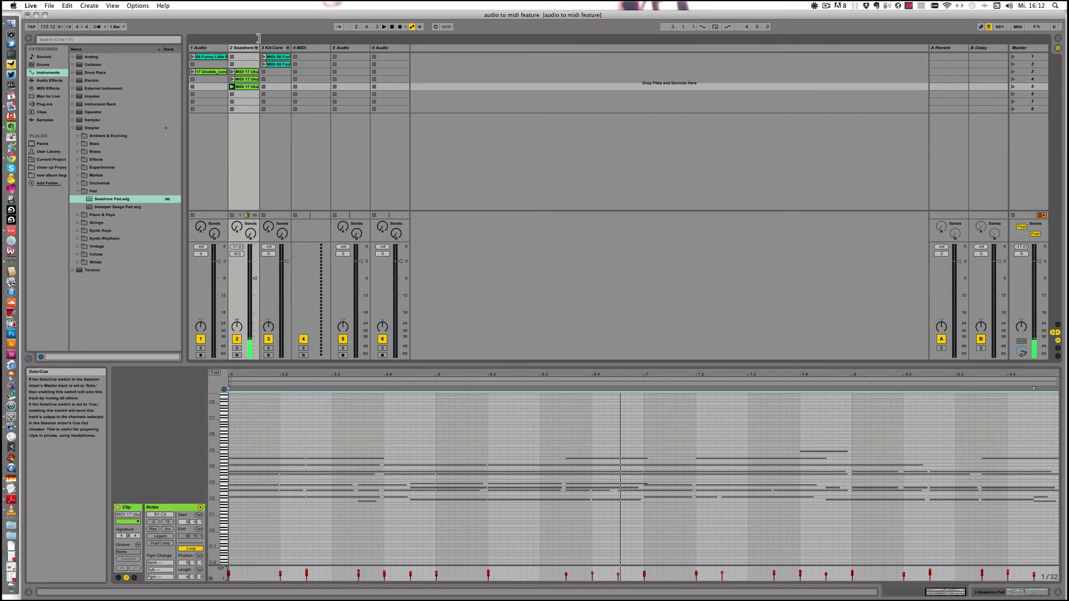
Step: Start the Kit-Core beat, then switch track 2 from the row-4 copy back to the original clip
left_click(264, 64)
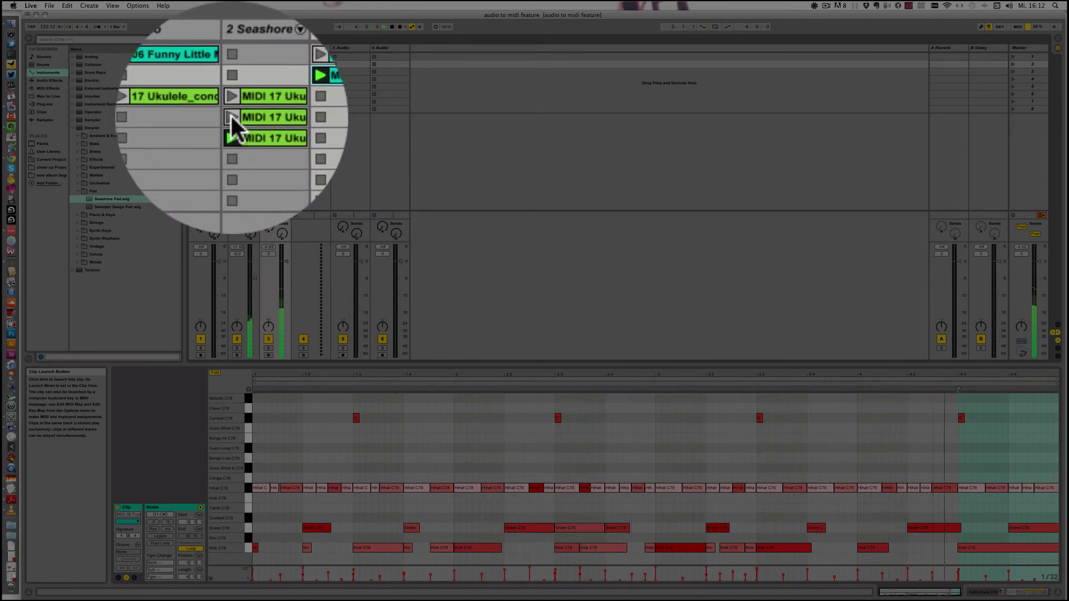
left_click(230, 118)
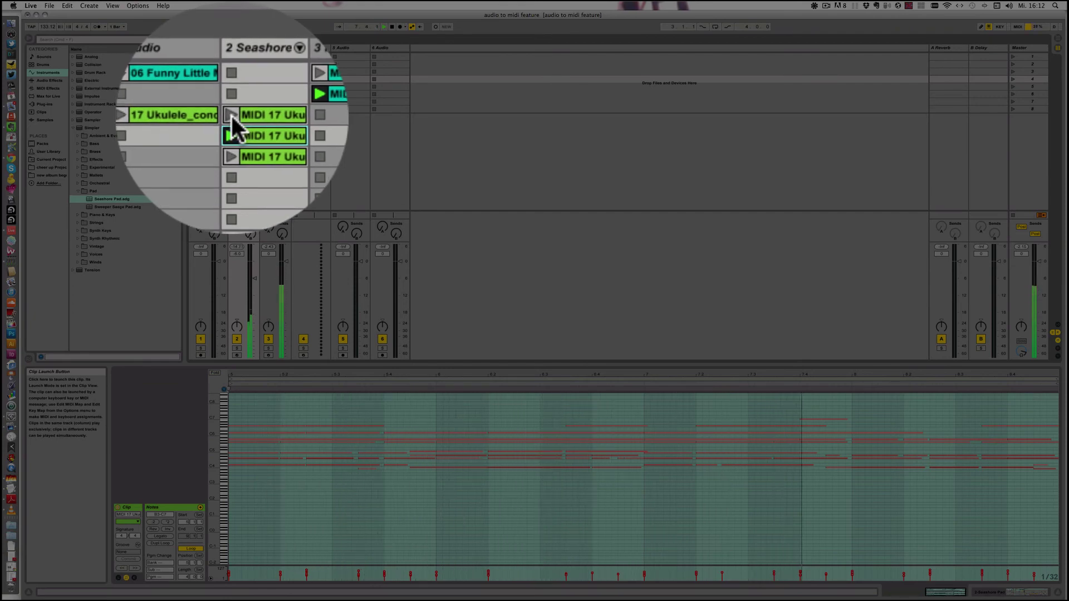
left_click(230, 113)
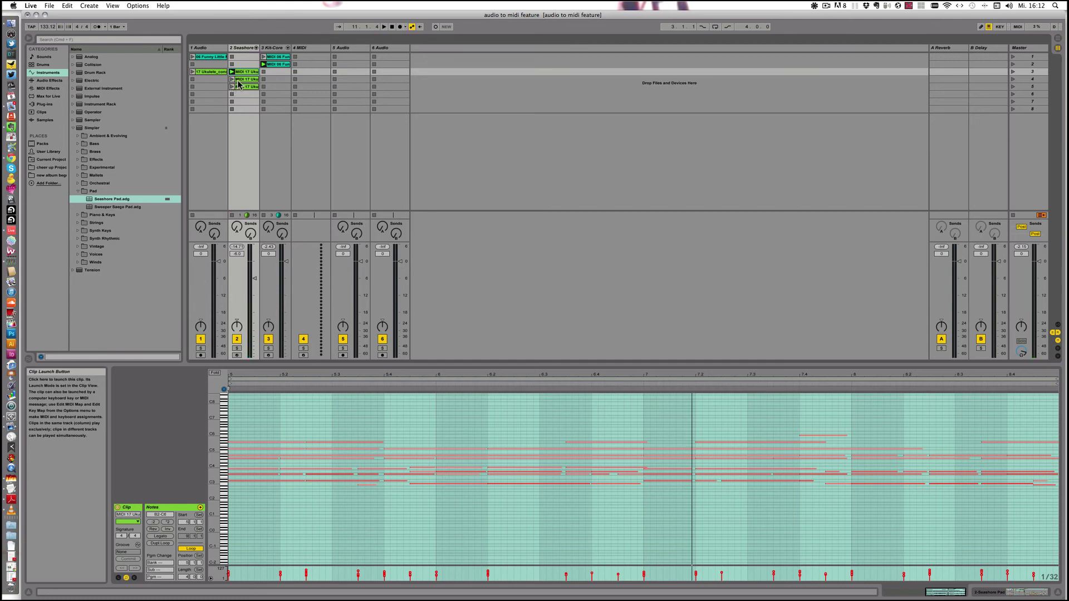
Step: Delete the highest notes from the octave-higher copy and play the trimmed clip
left_click(239, 81)
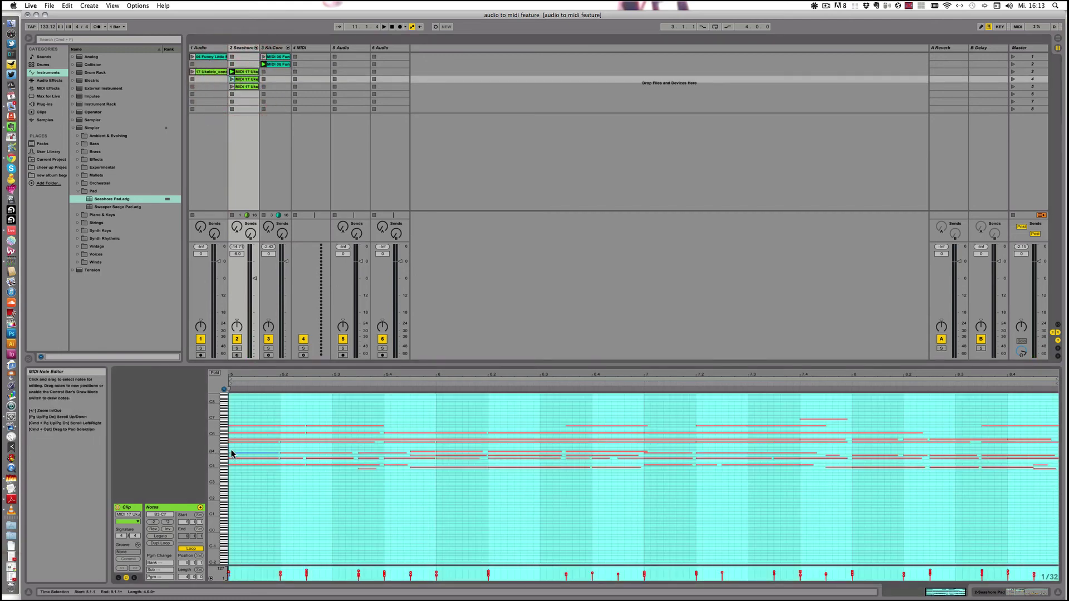
left_click_drag(231, 412, 1055, 453)
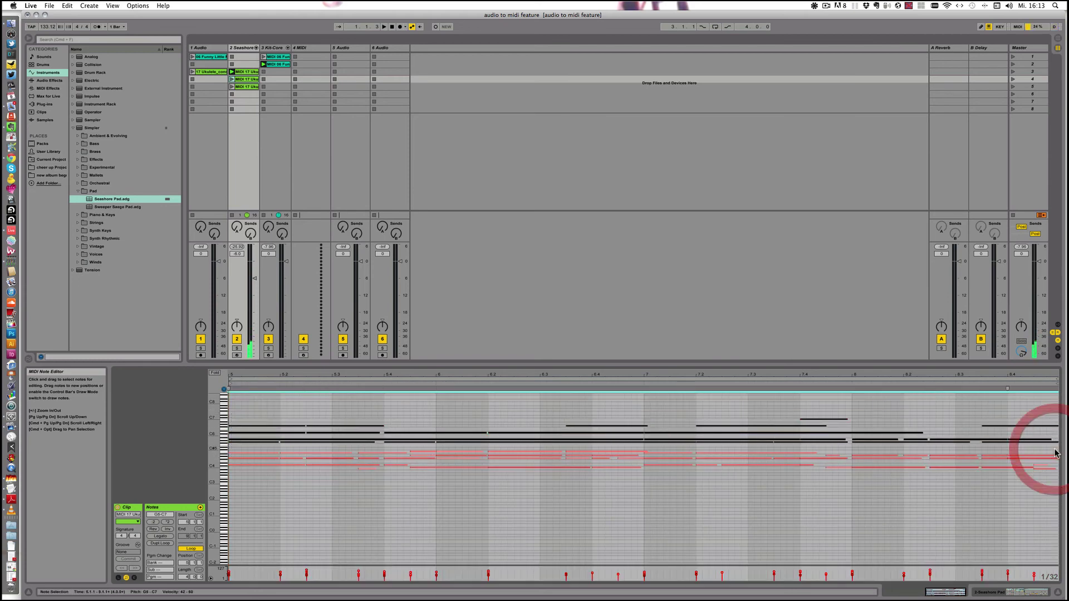
key("Delete")
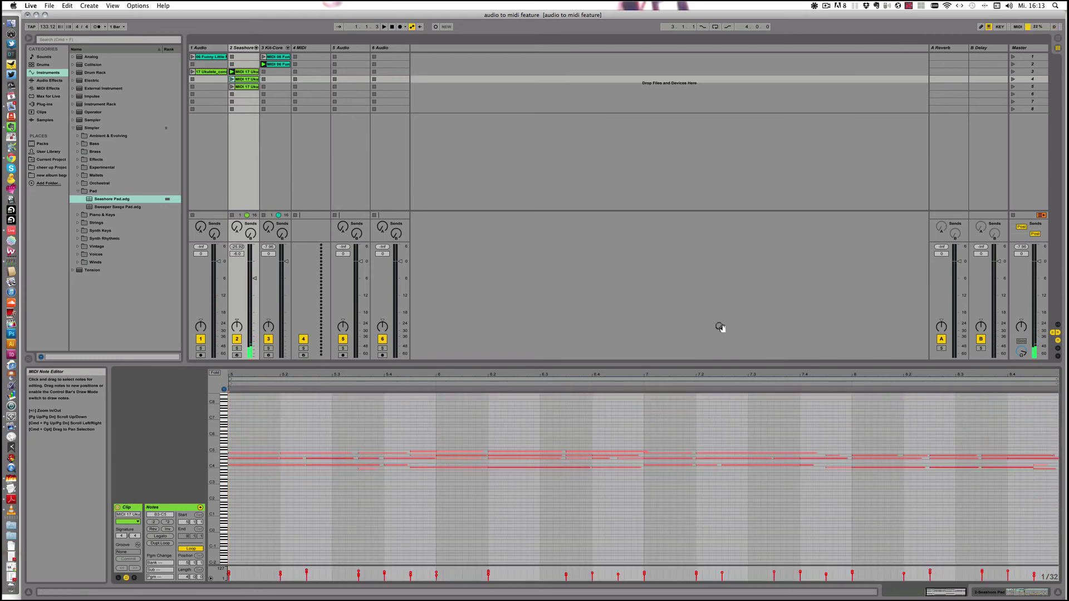
left_click(233, 80)
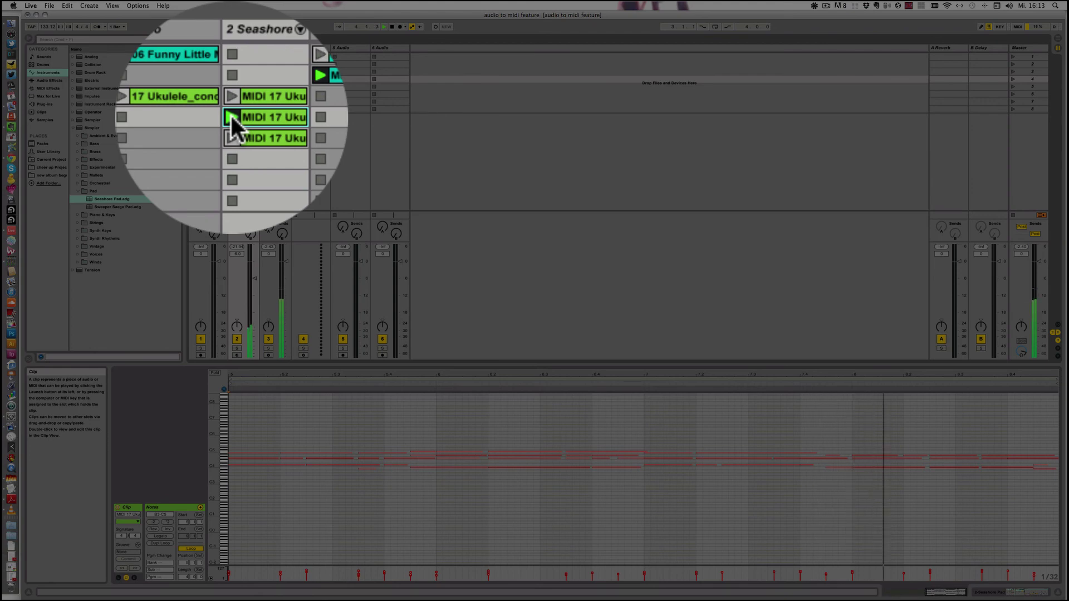
left_click(232, 72)
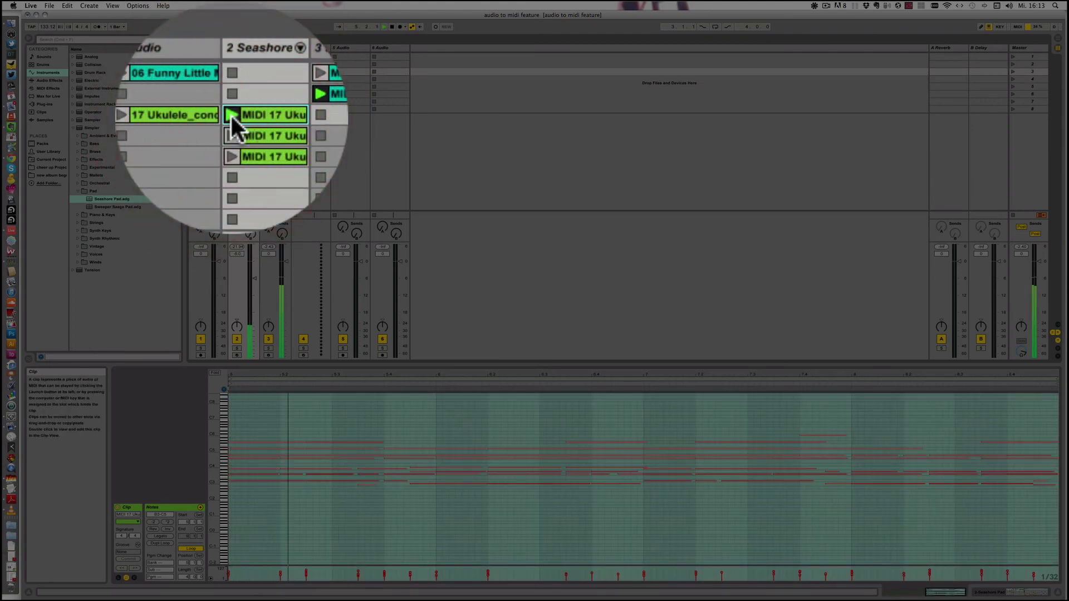